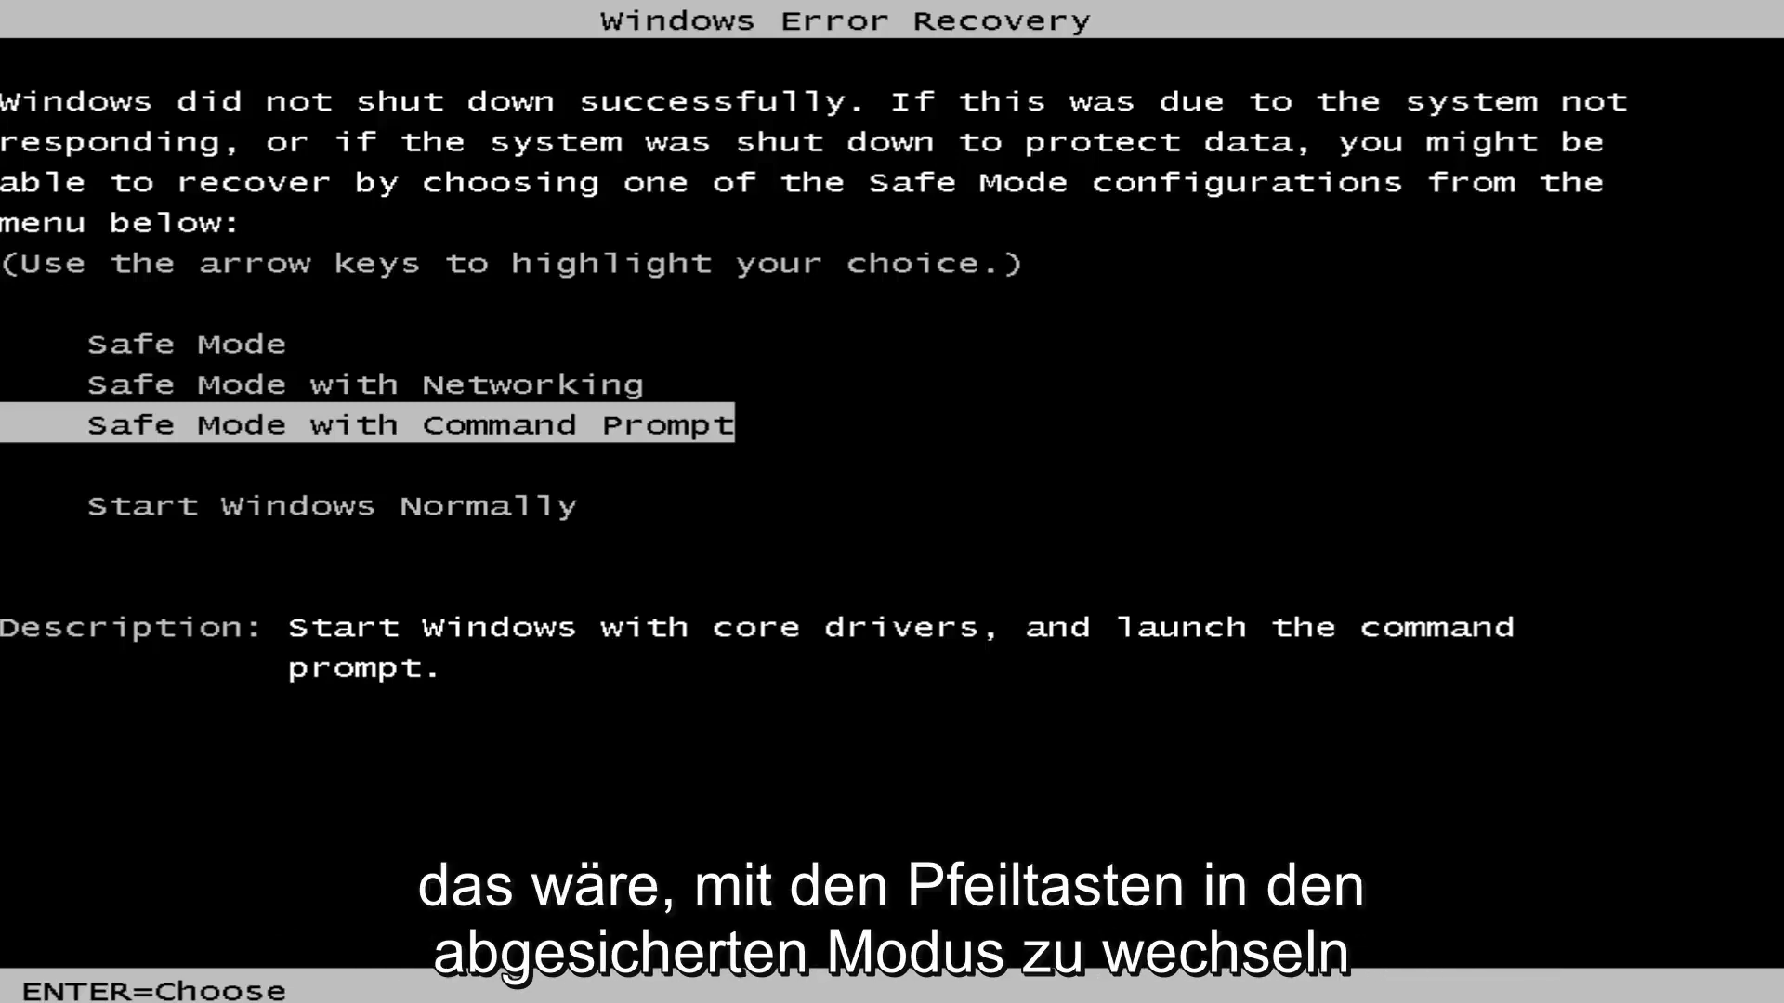
Highlight Safe Mode with Networking in the Windows Error Recovery menu and boot into it.
key("Up")
key("Up")
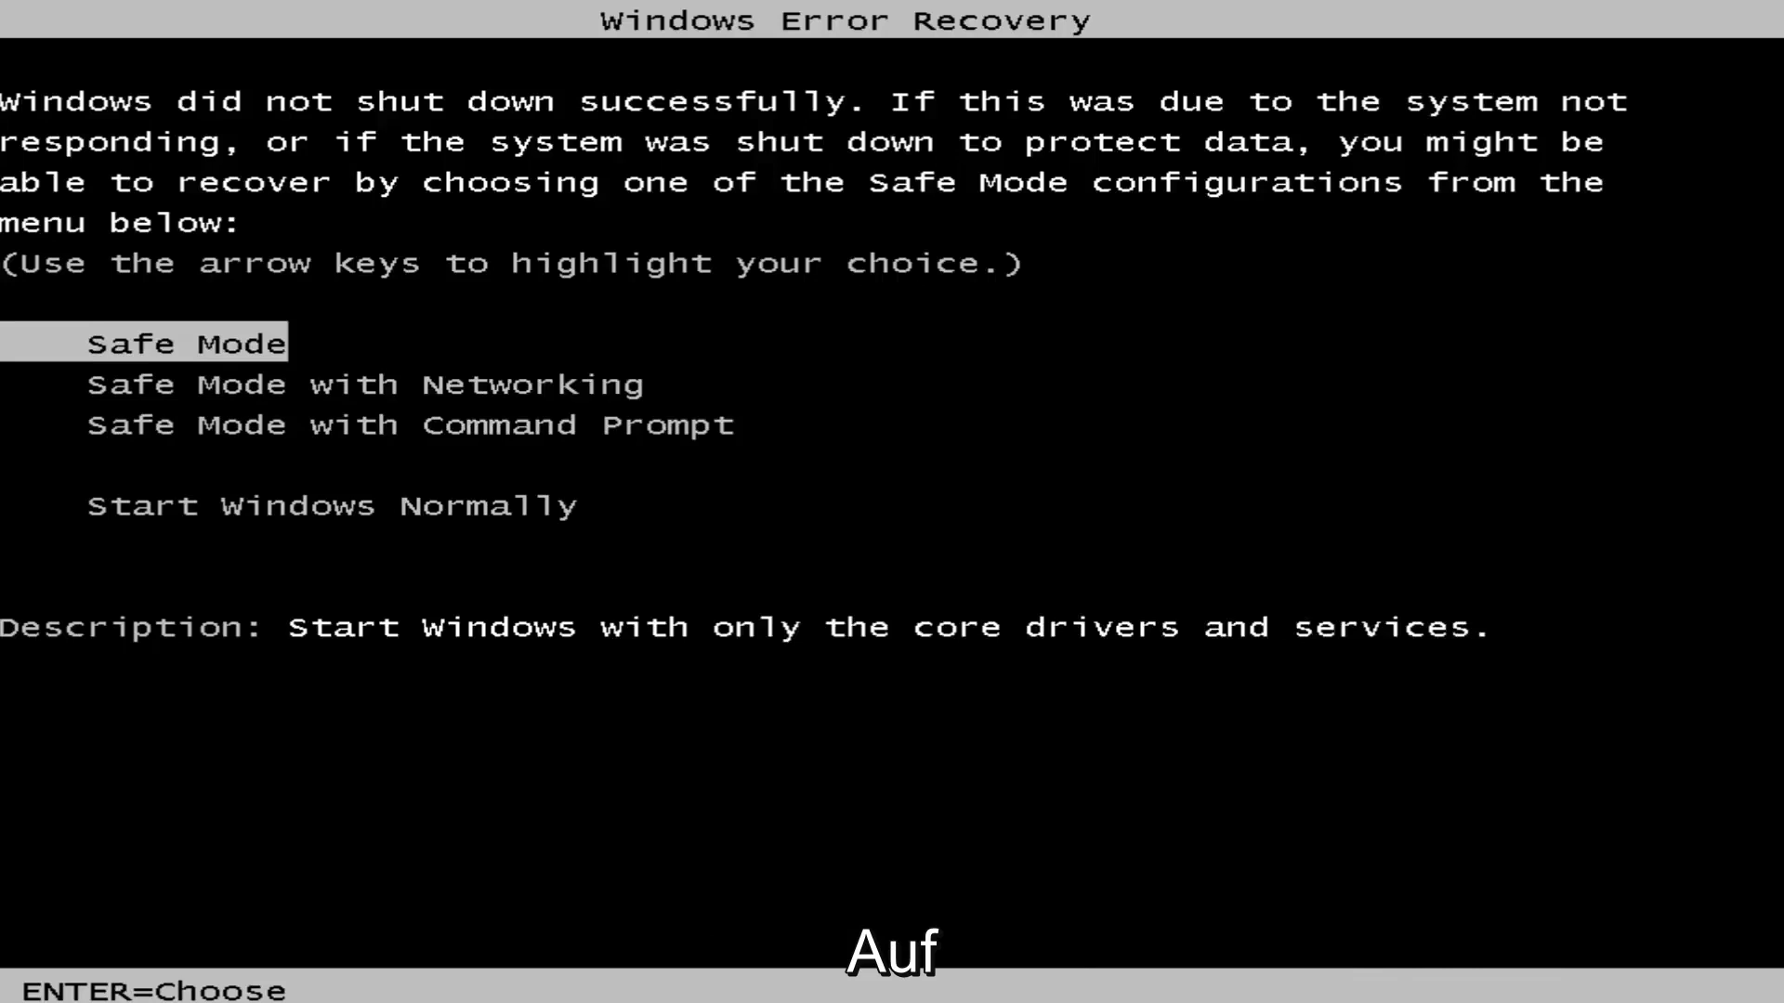
key("Down")
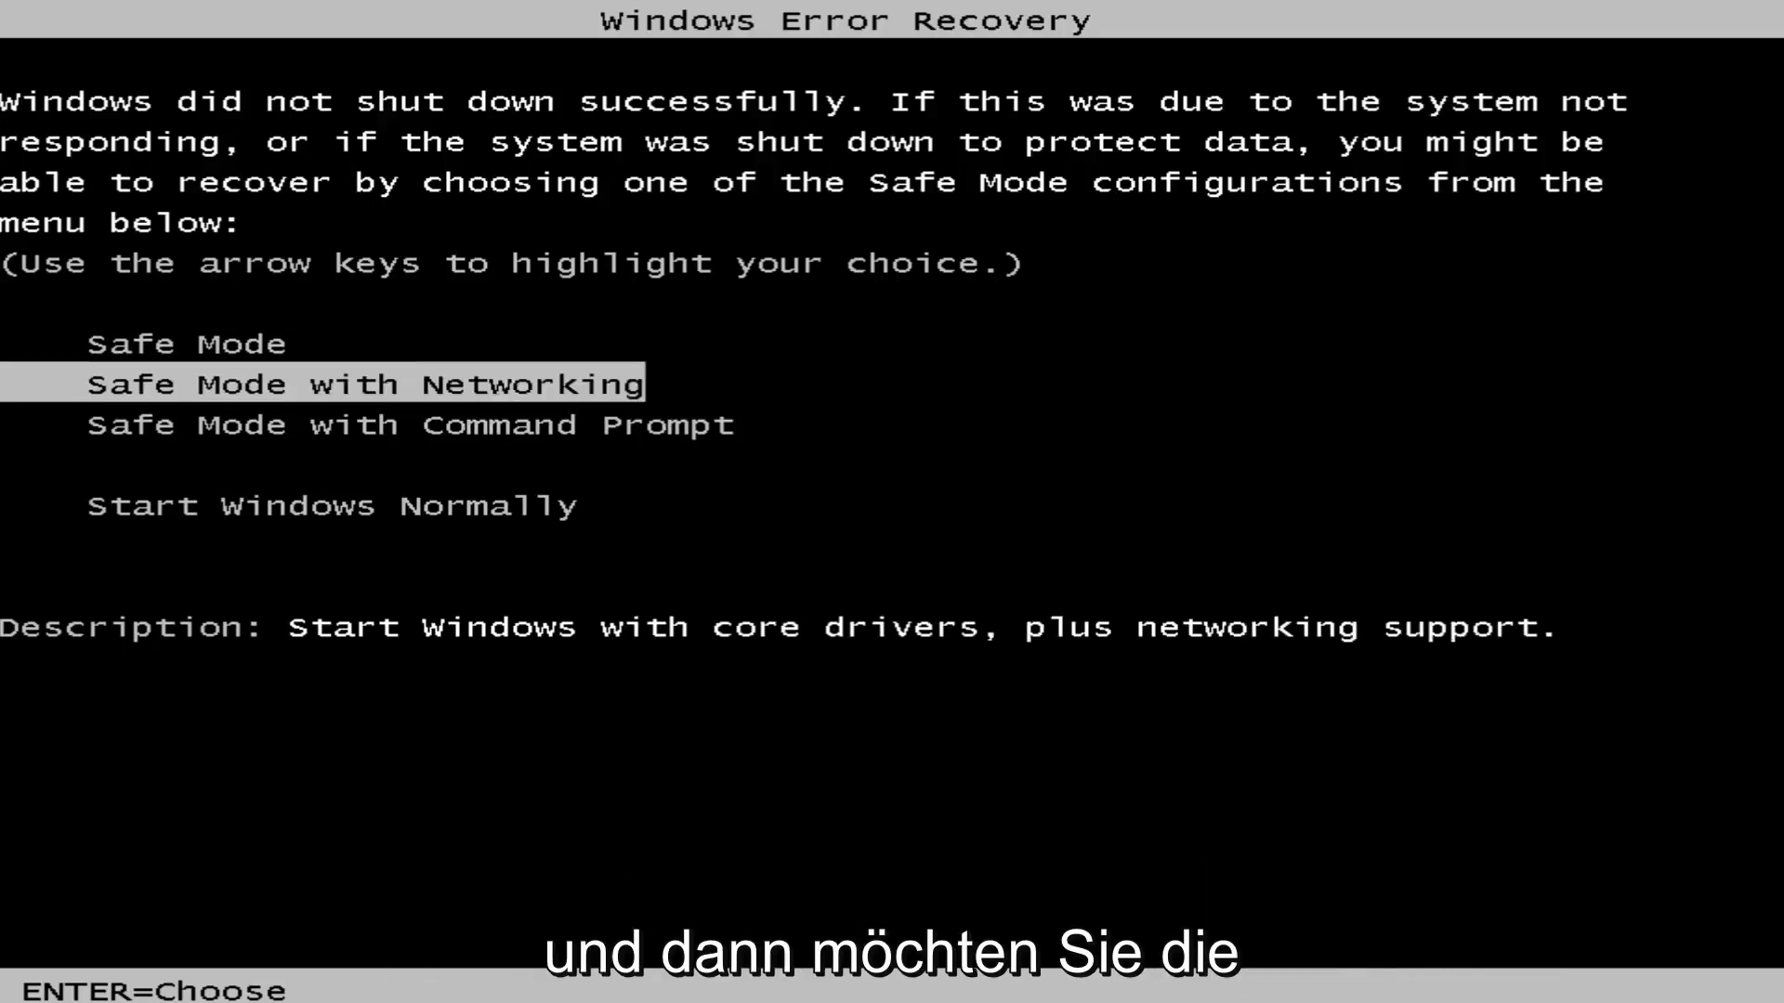
key("Return")
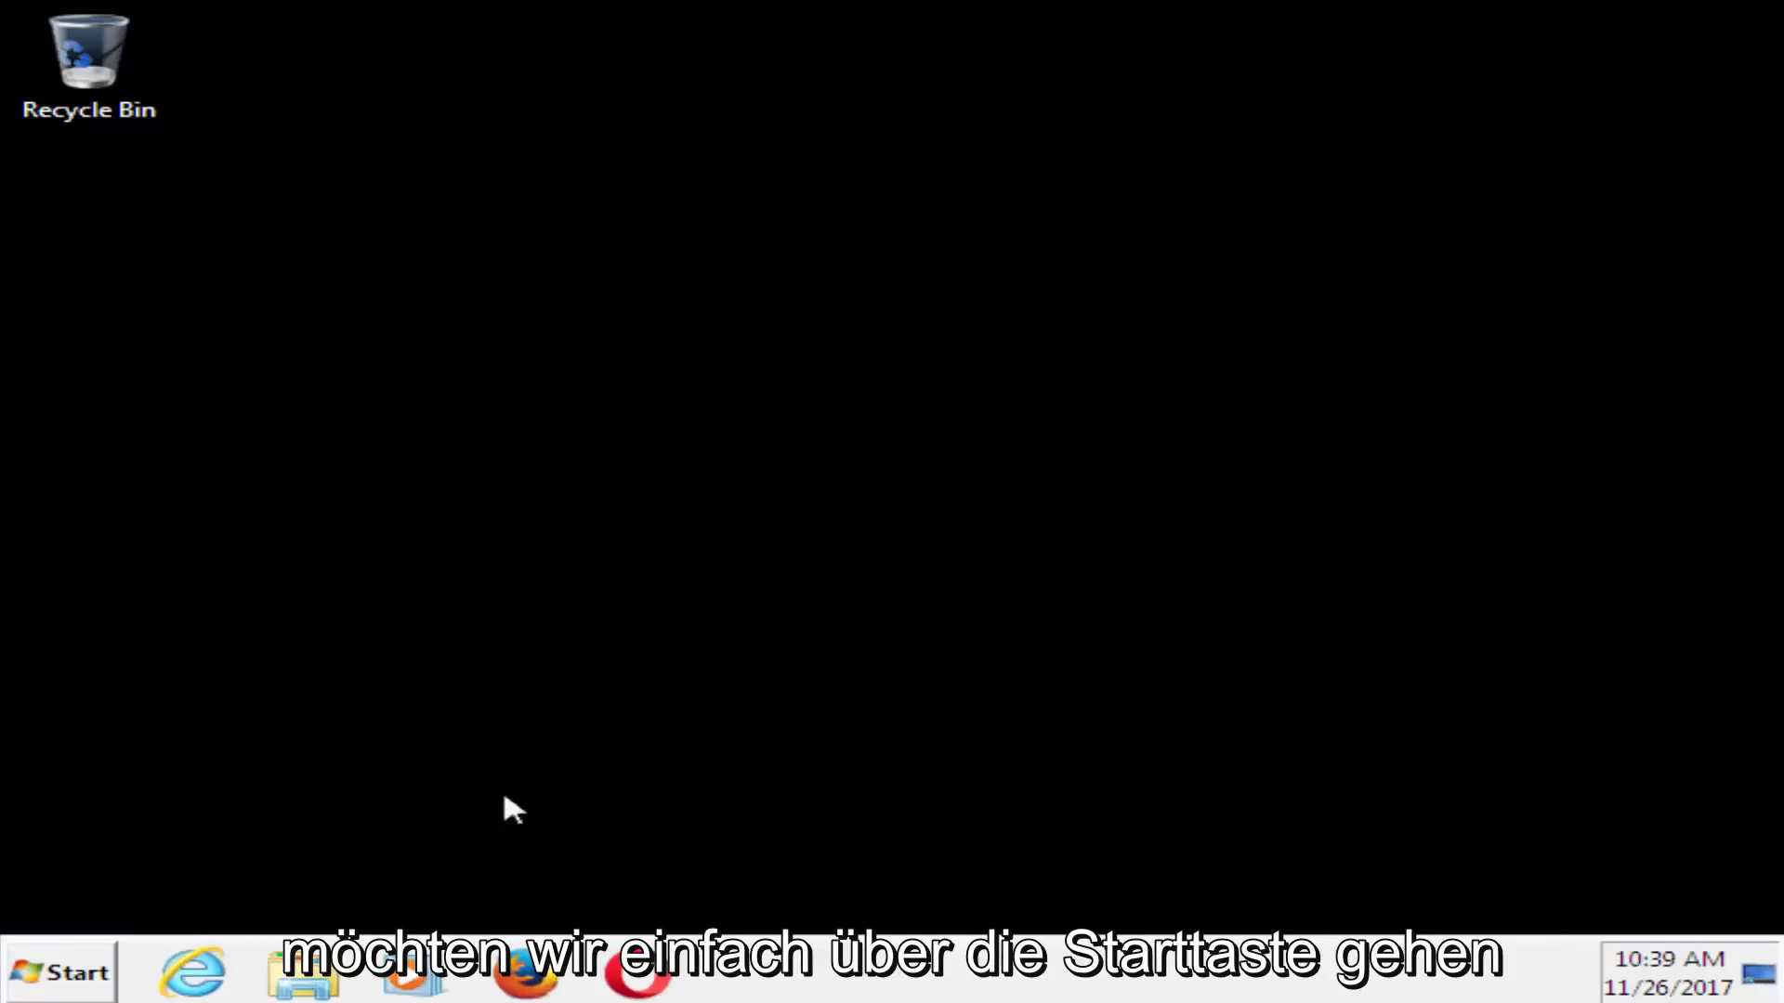
Search regedit from the Start menu and run it as administrator.
left_click(46, 975)
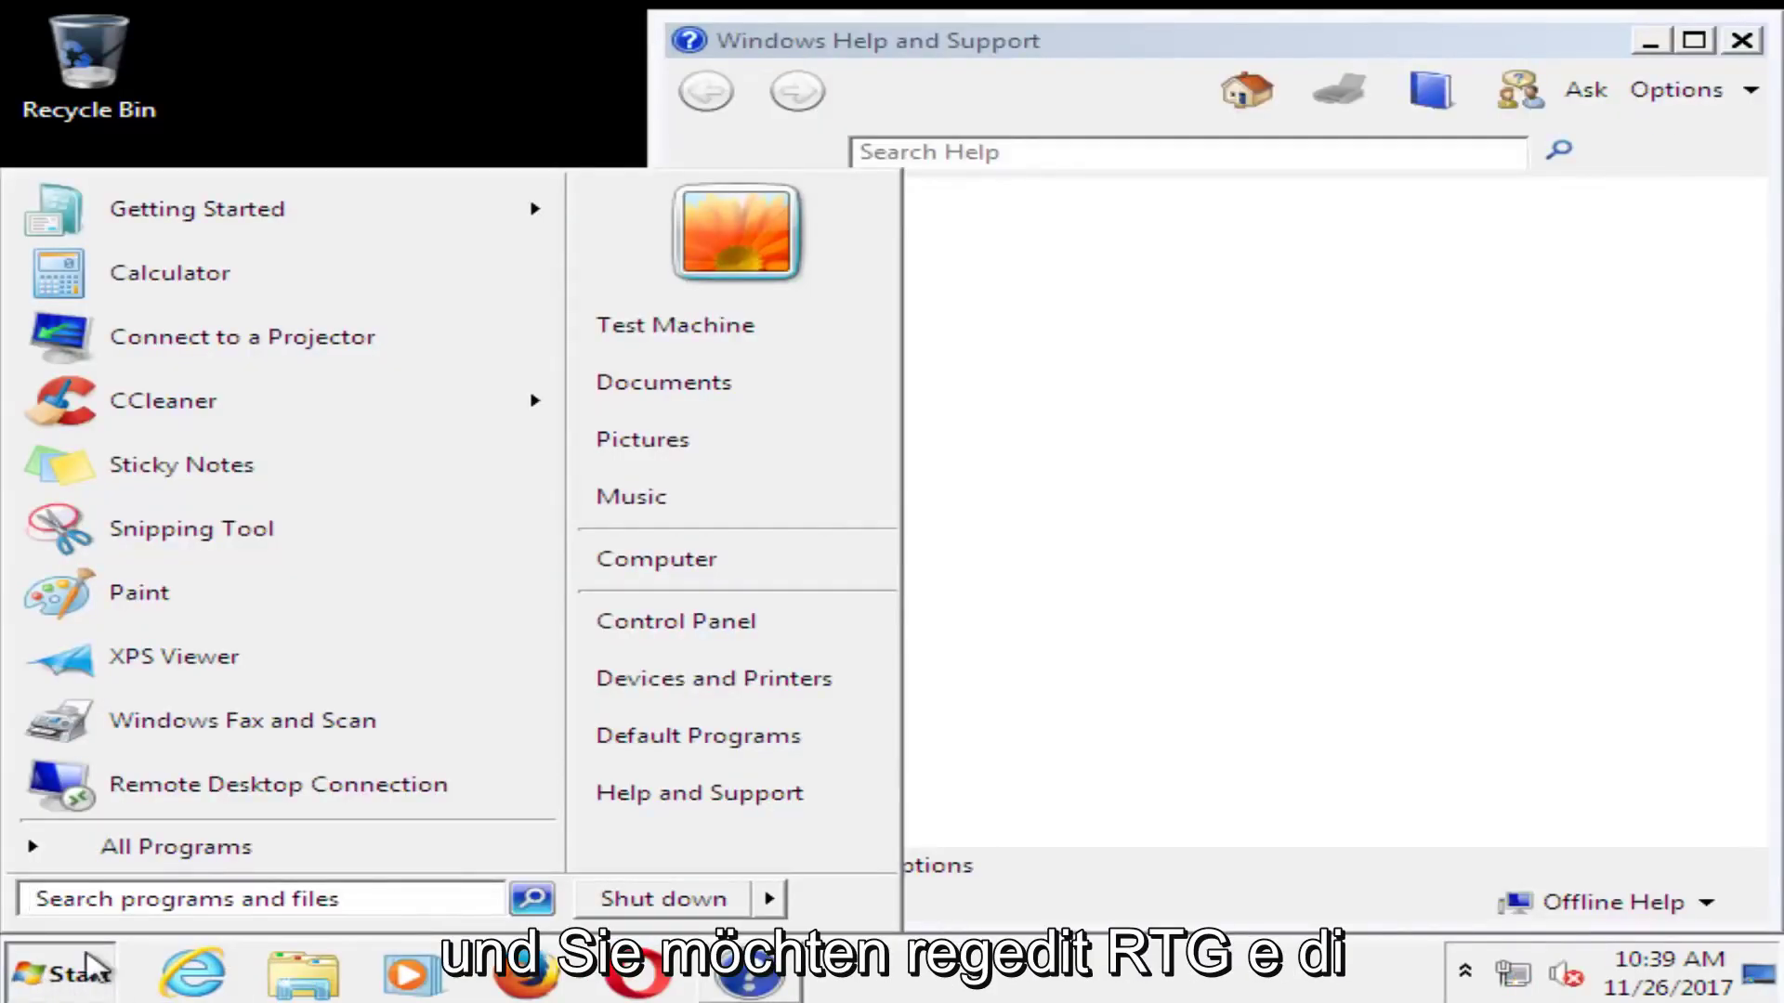
type("reg")
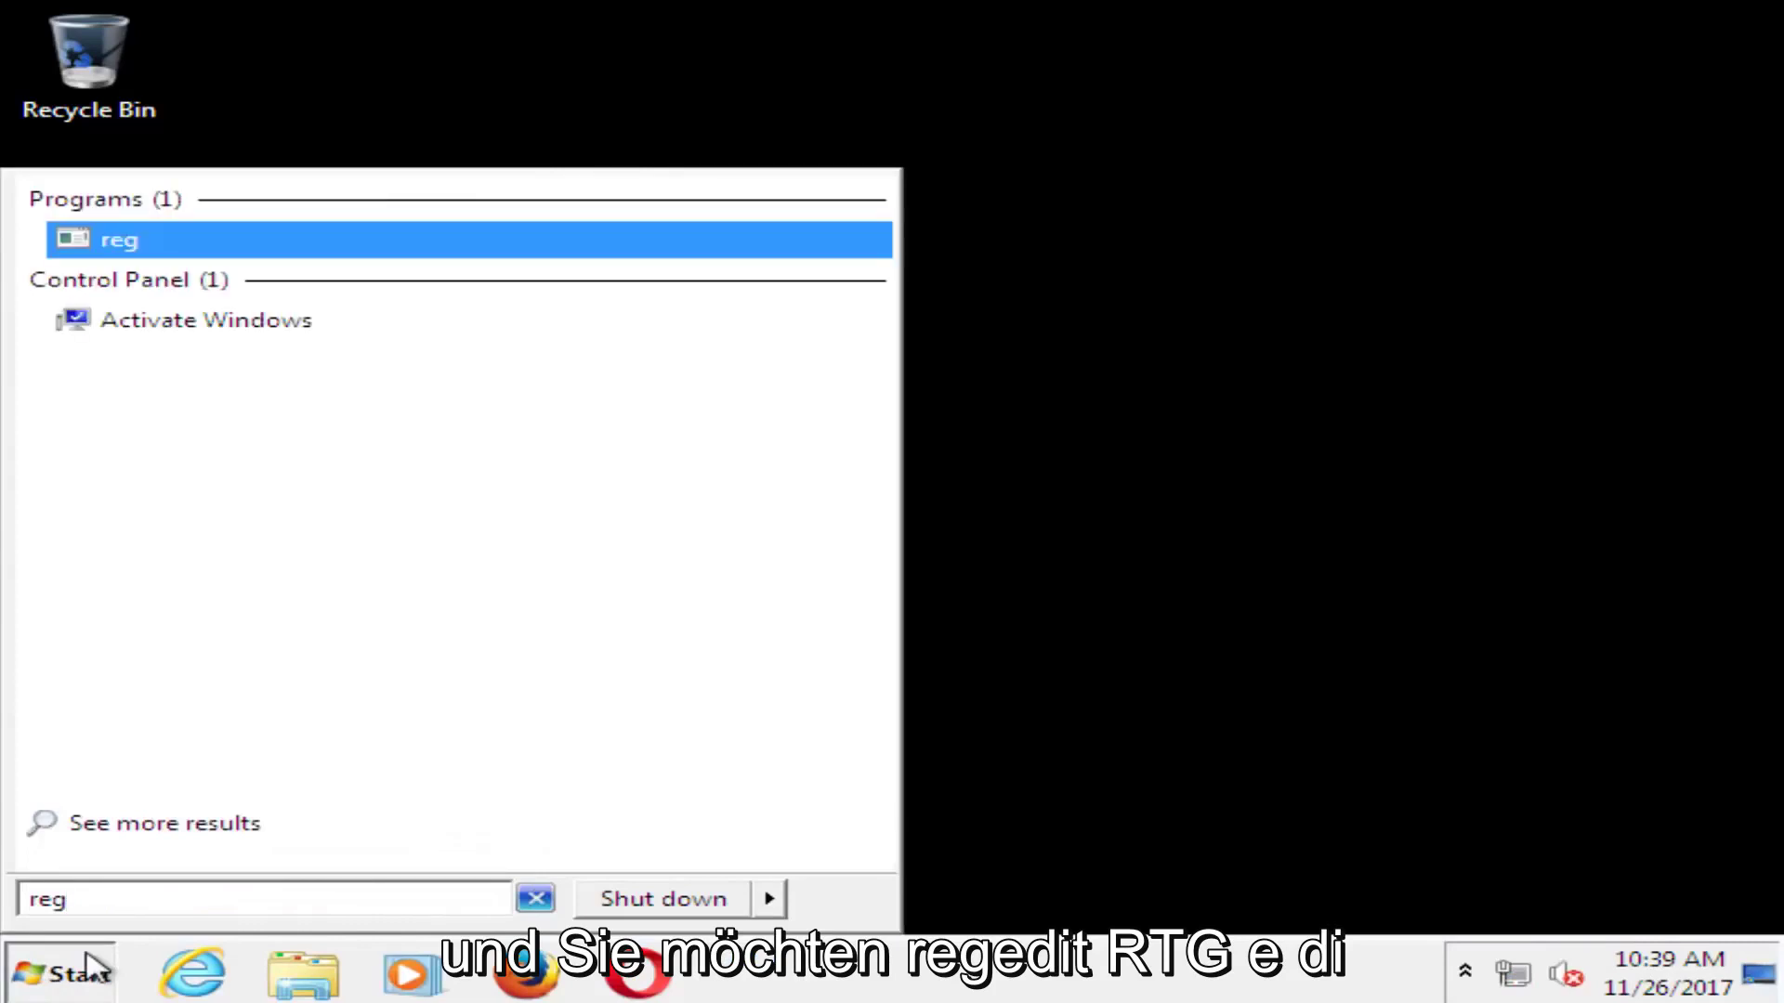
type("ed")
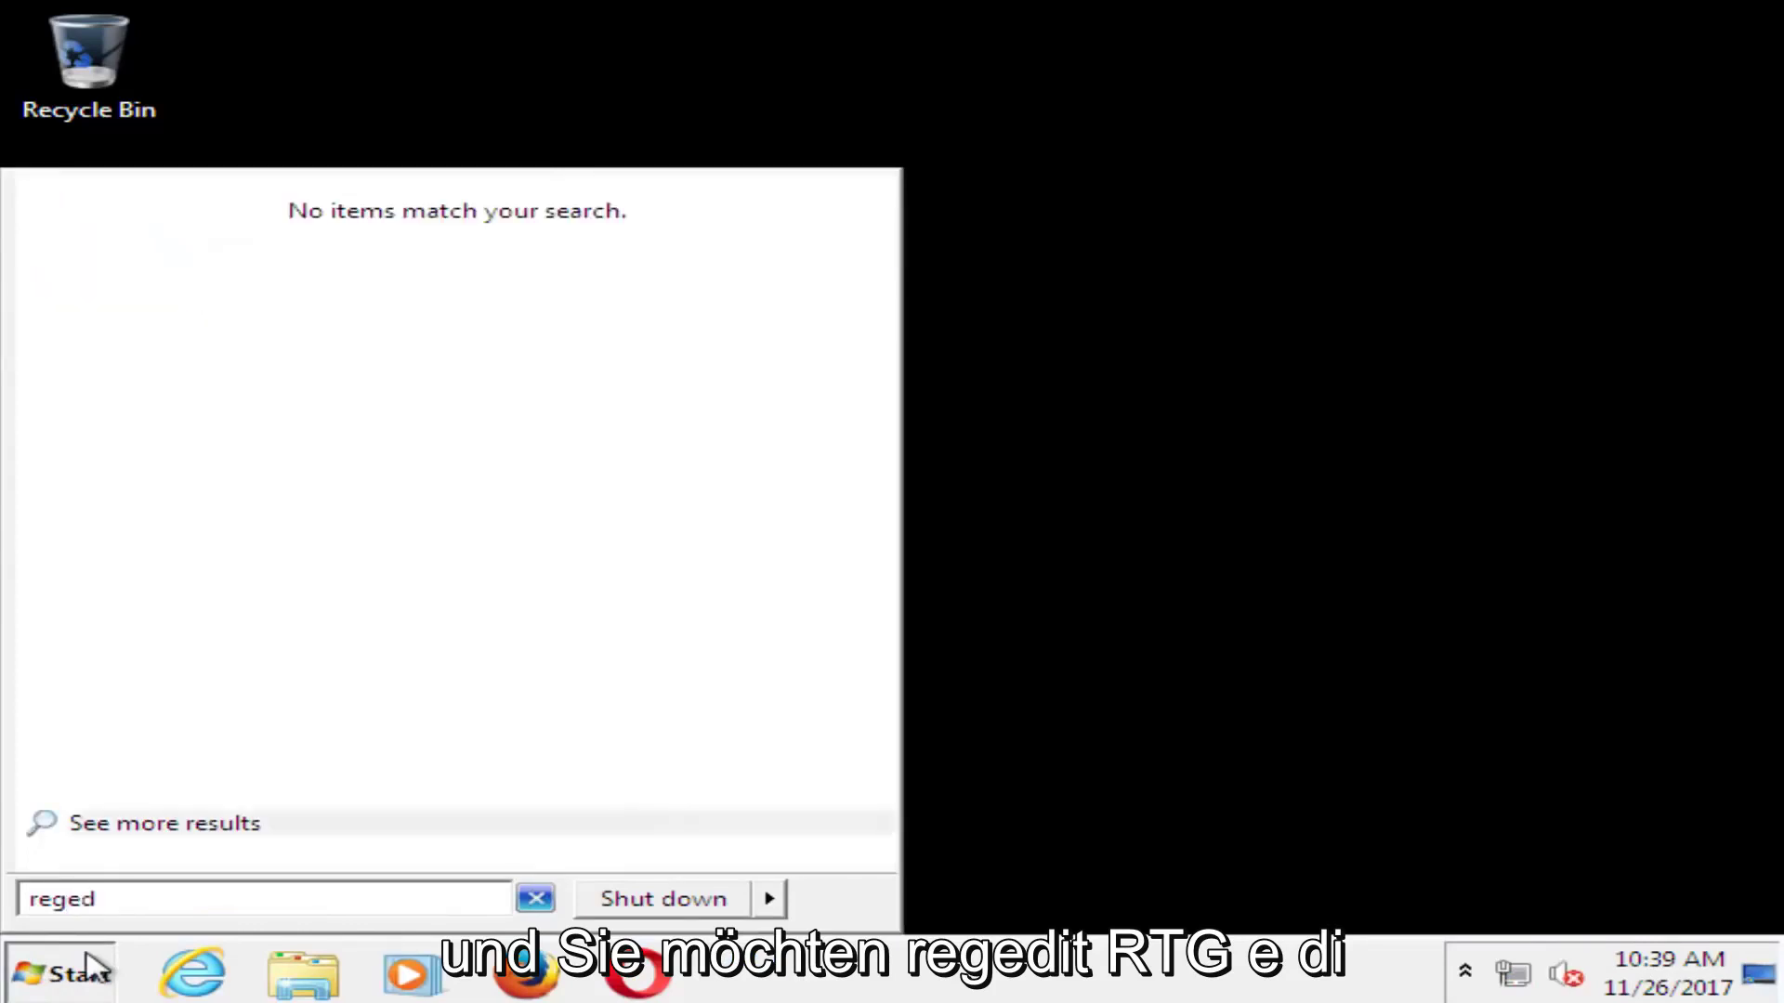
type("it")
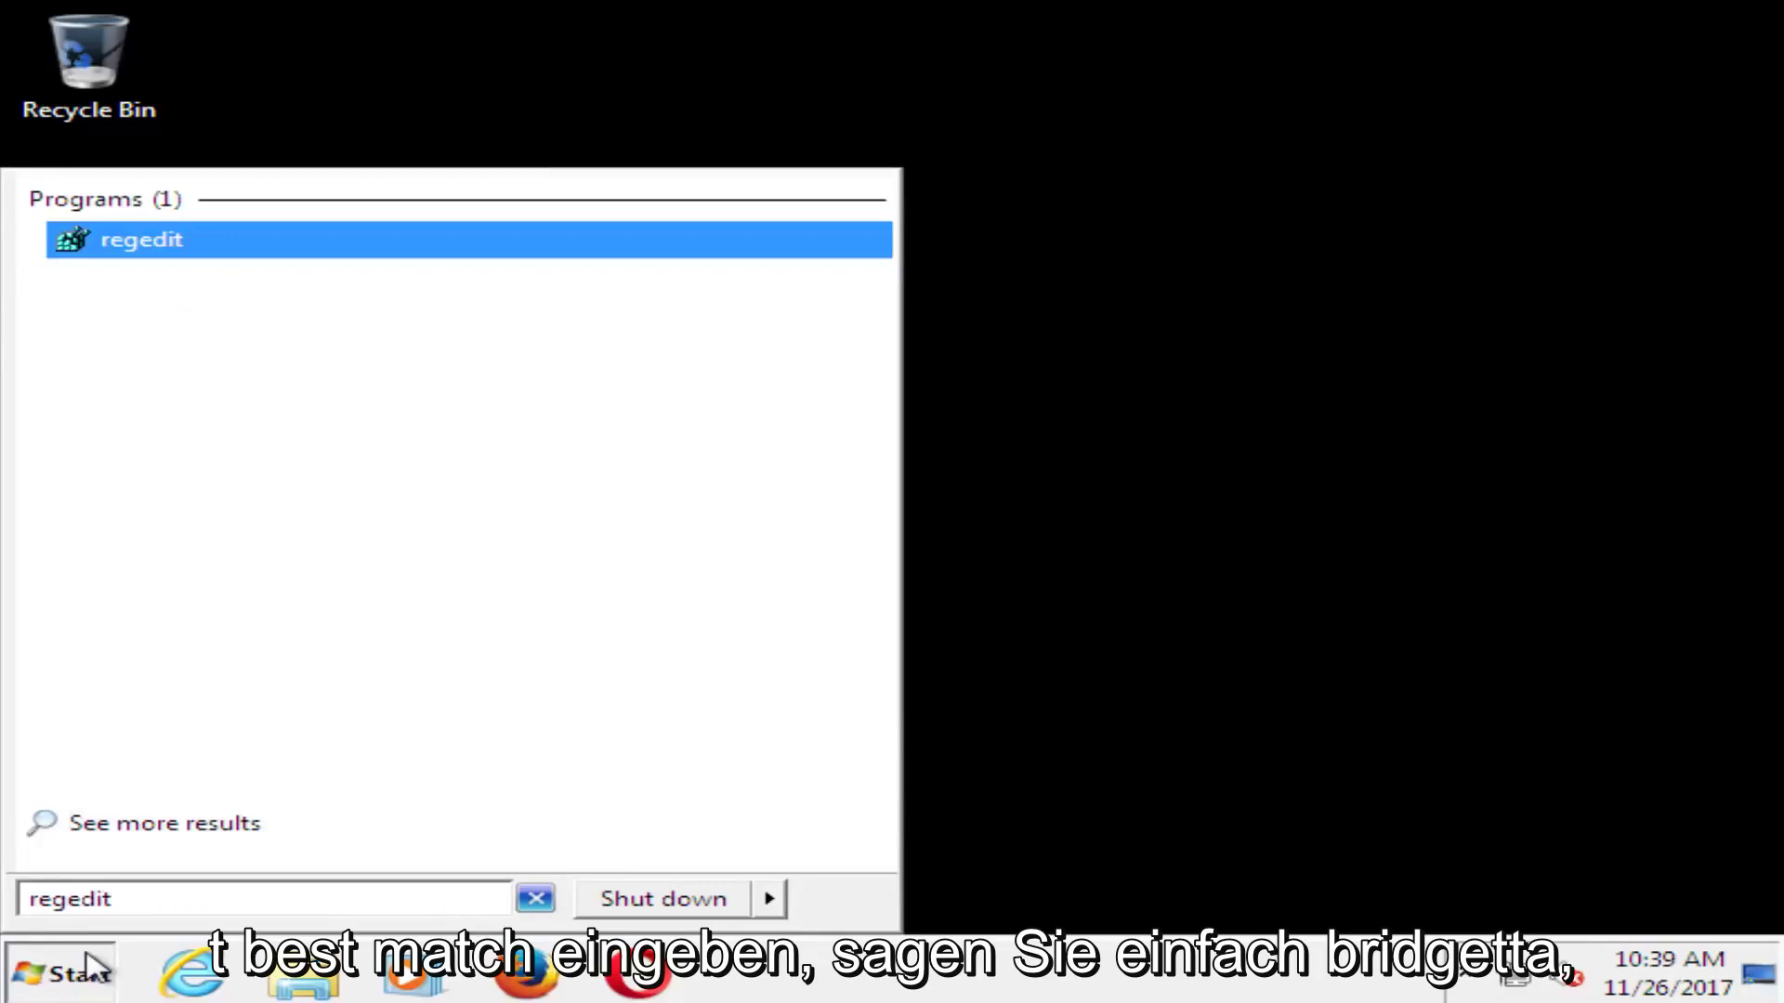
right_click(123, 239)
left_click(195, 289)
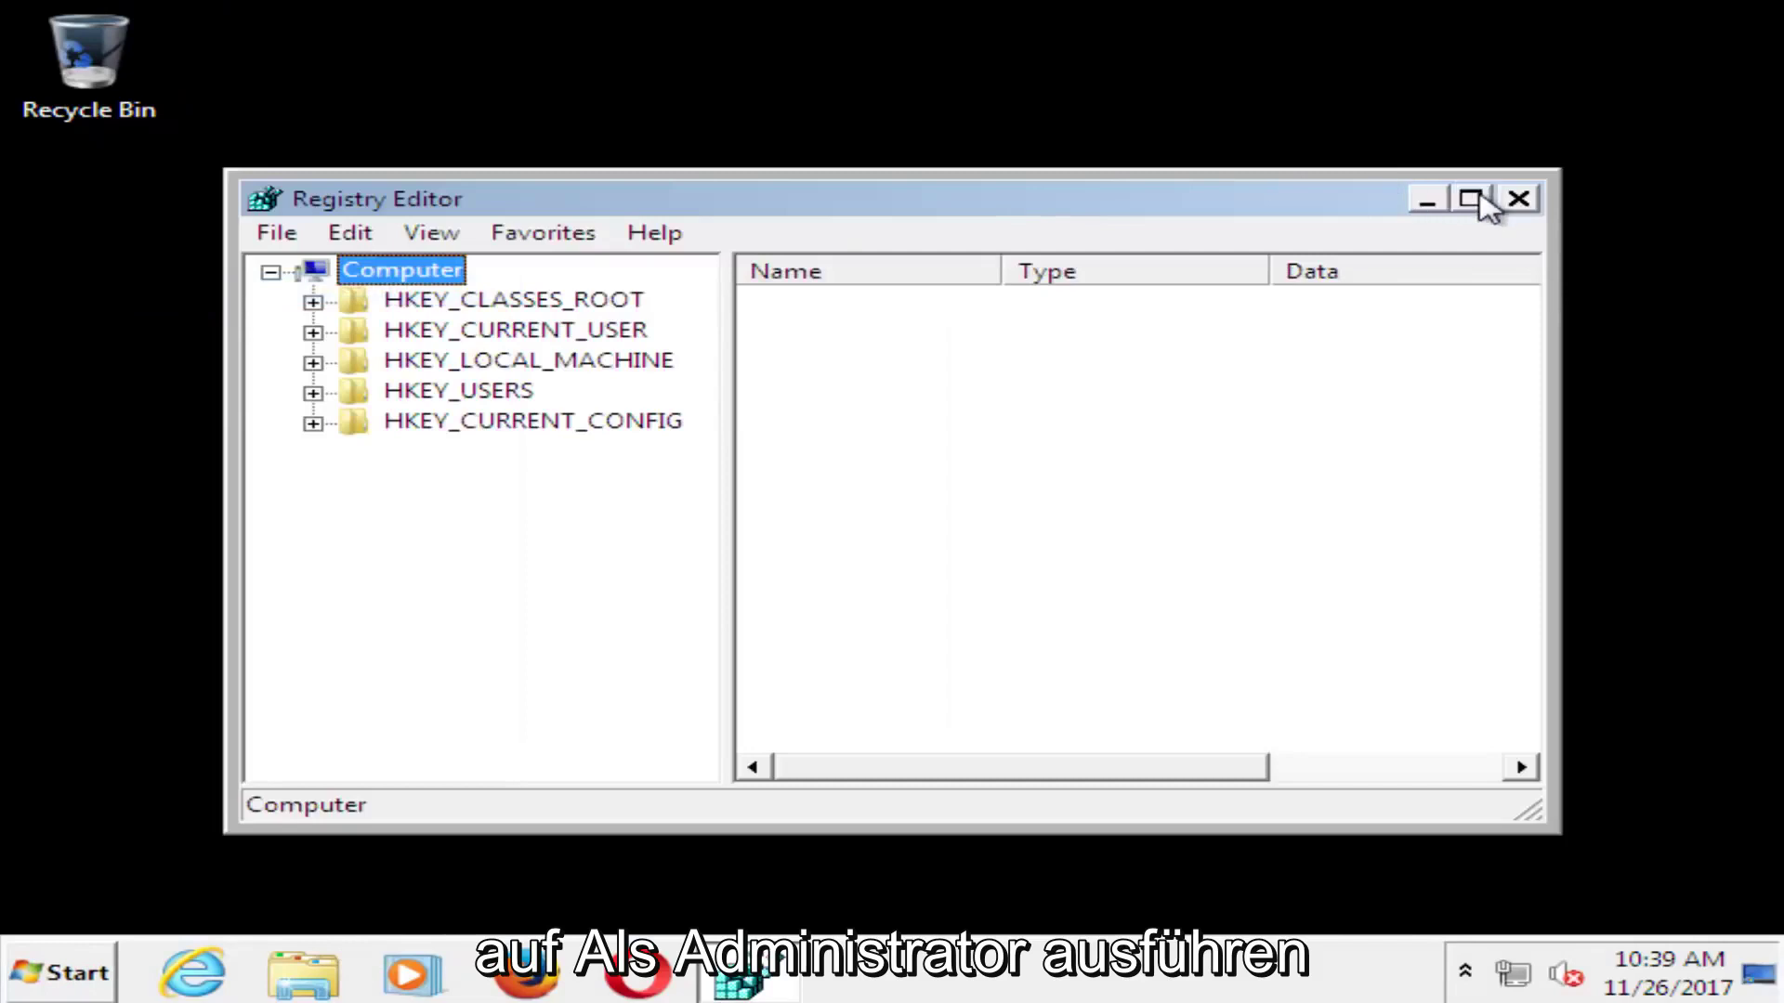
Maximize Registry Editor, expand HKEY_LOCAL_MACHINE > SOFTWARE > Microsoft, and widen the tree pane.
left_click(1469, 199)
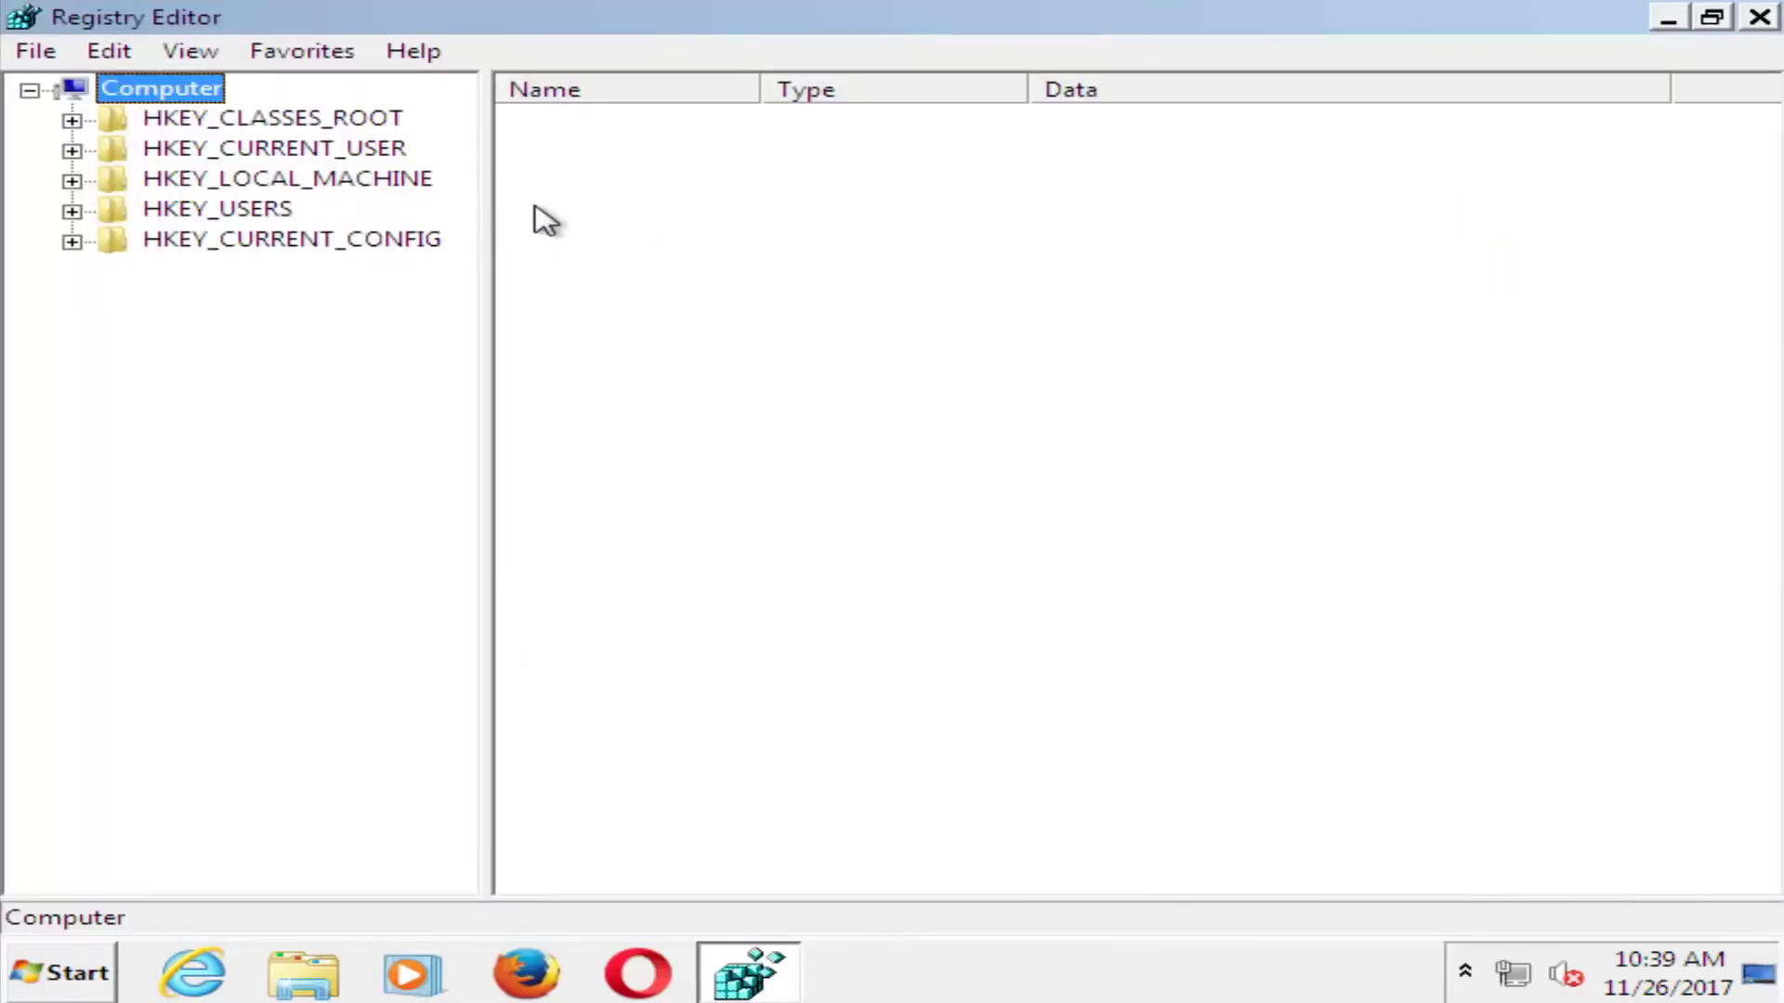
left_click(177, 182)
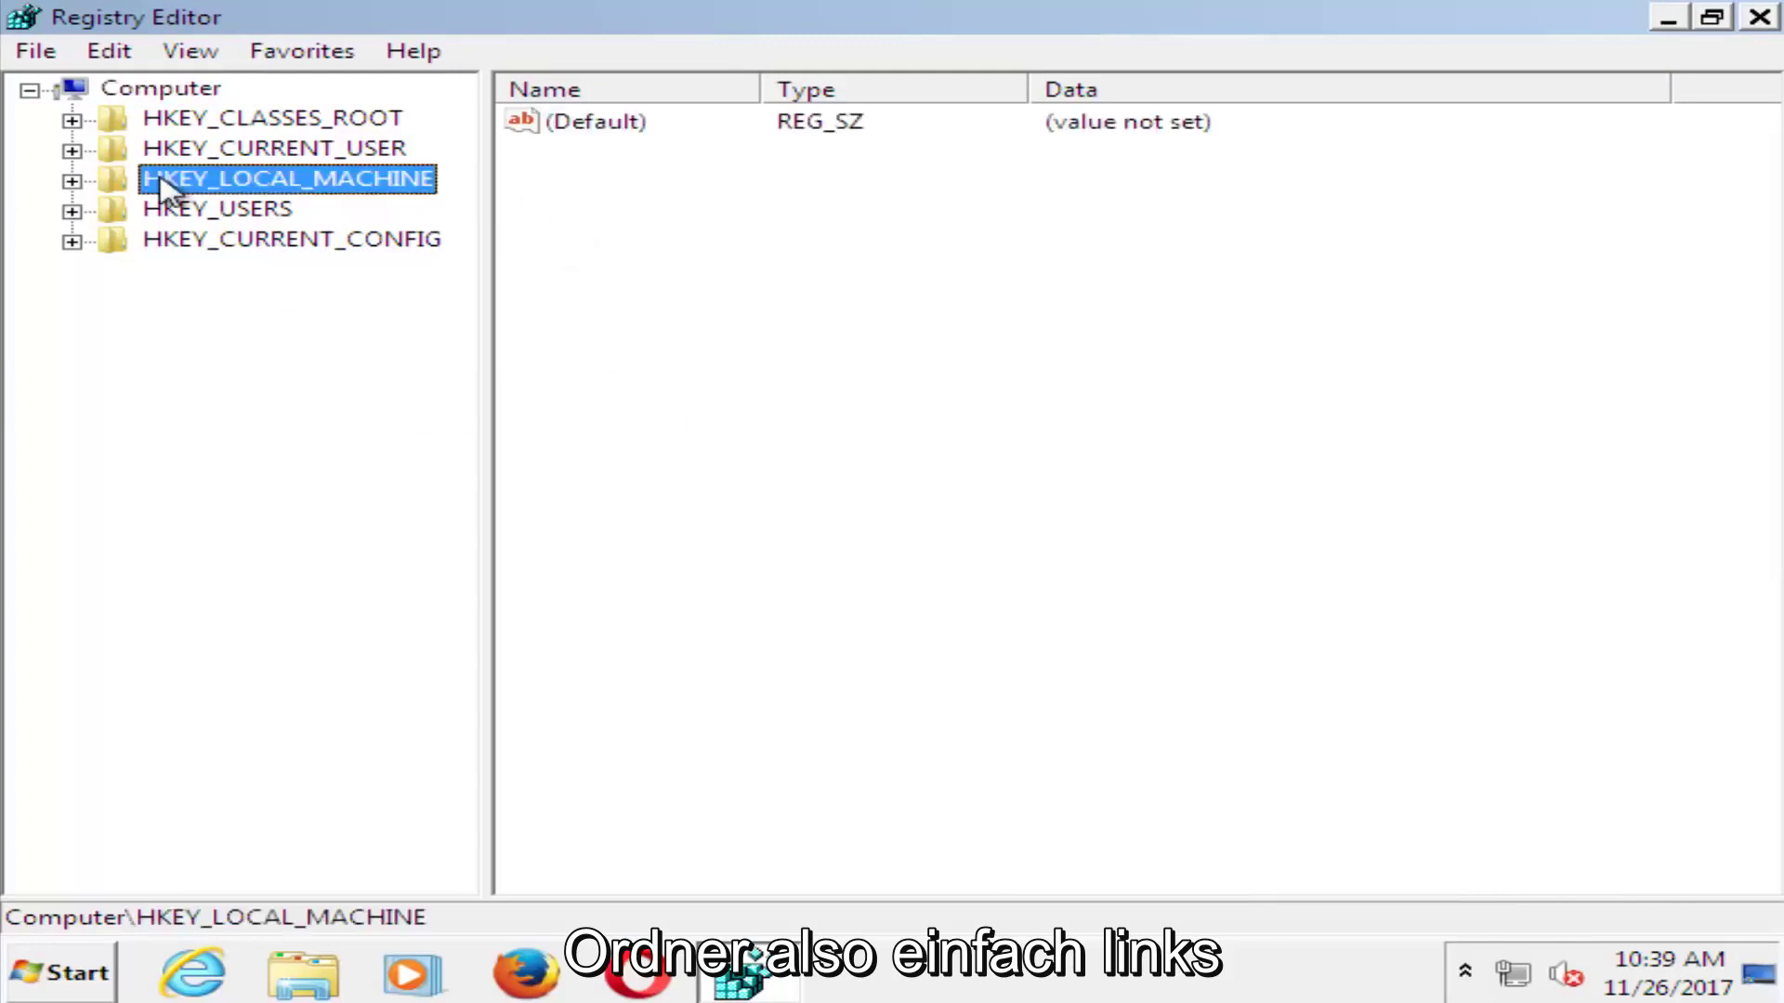
left_click(71, 181)
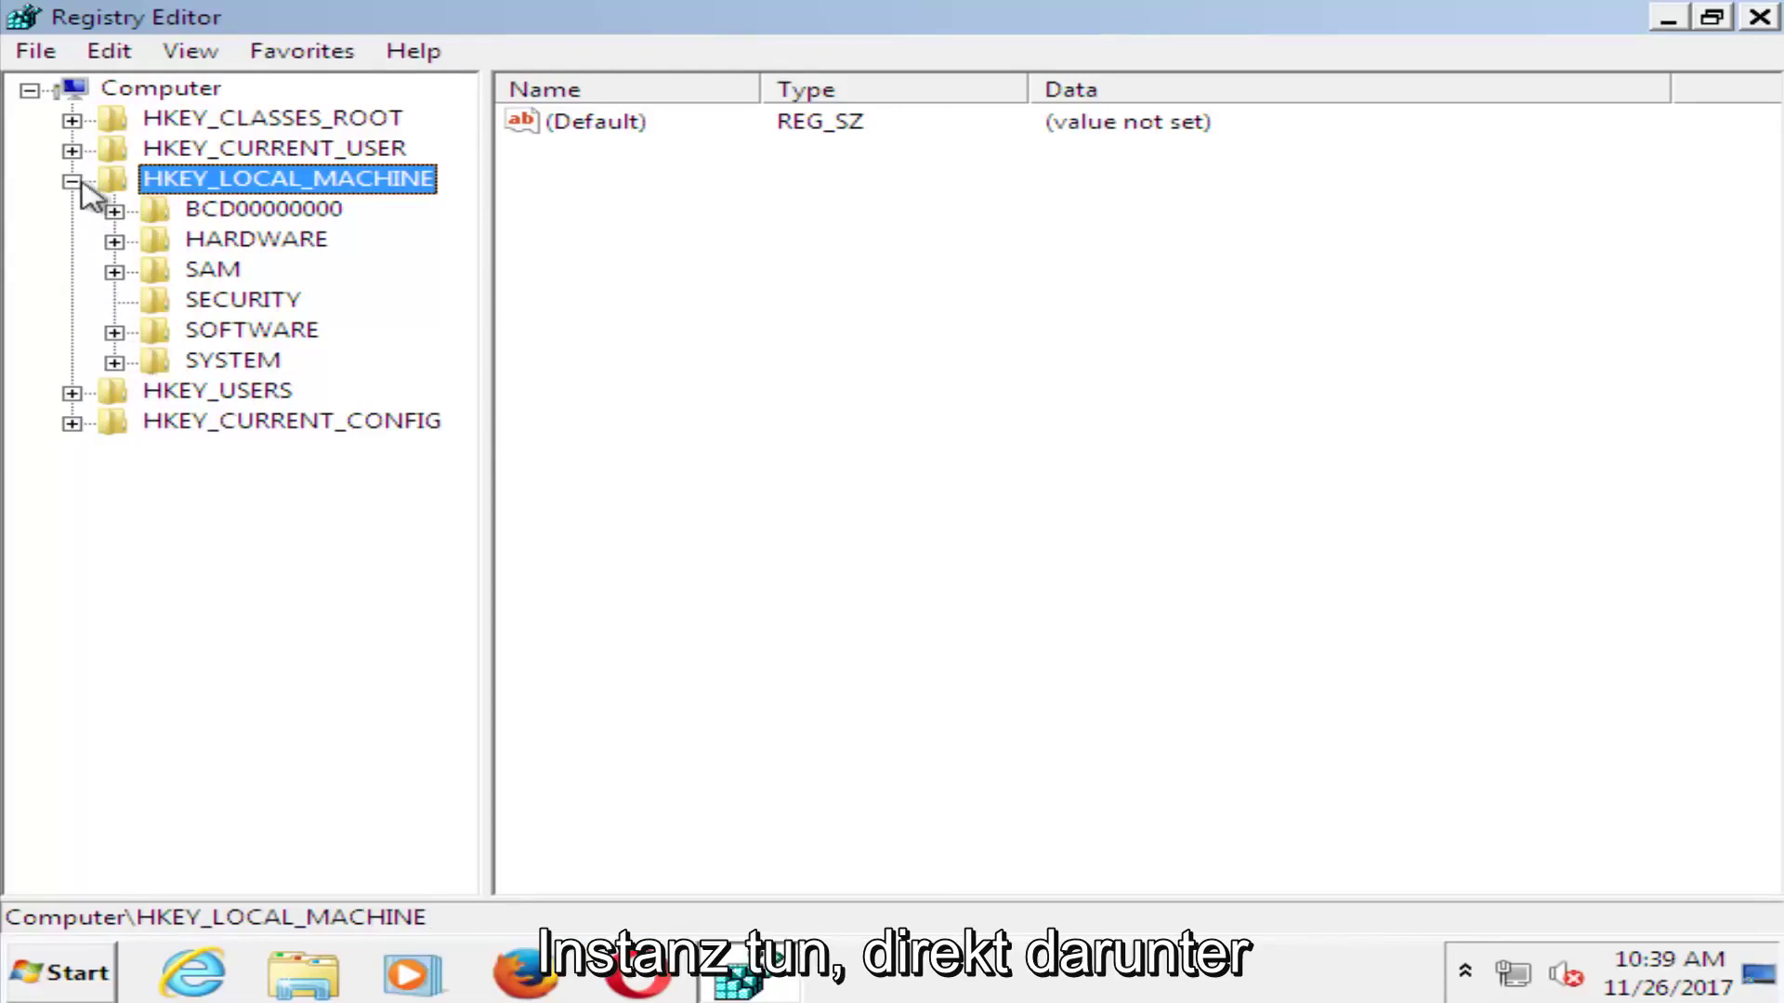
left_click(114, 331)
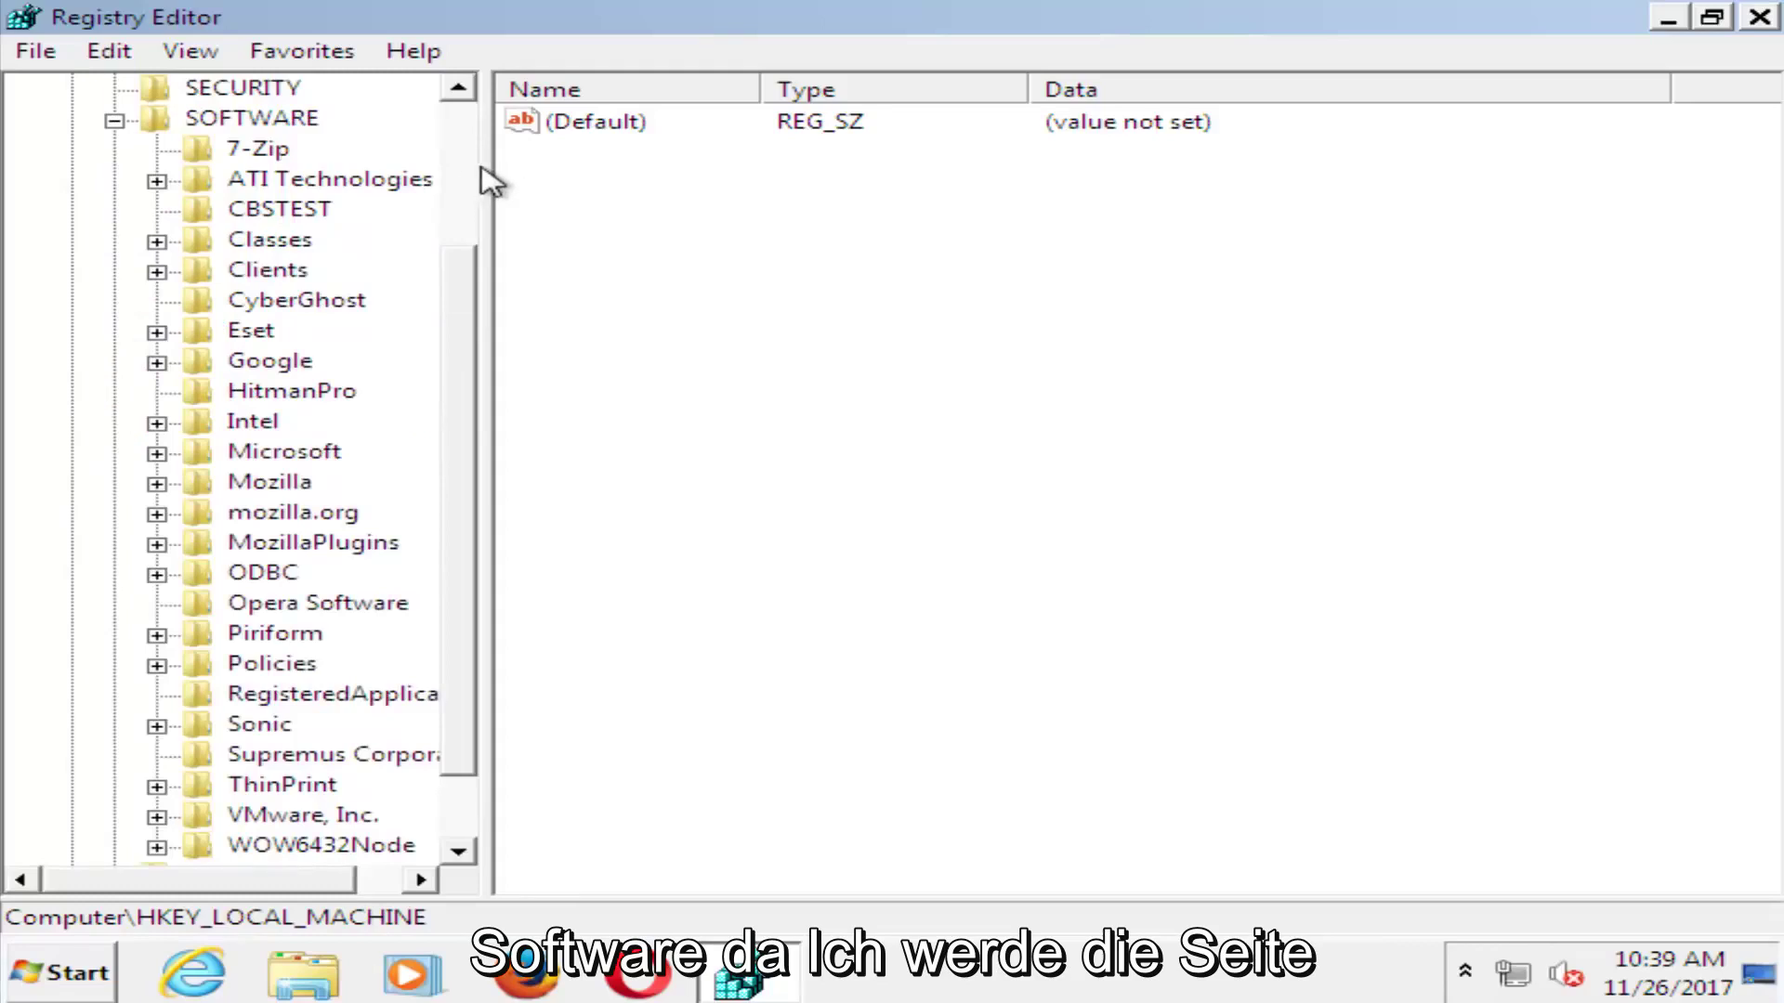
left_click_drag(488, 166, 635, 167)
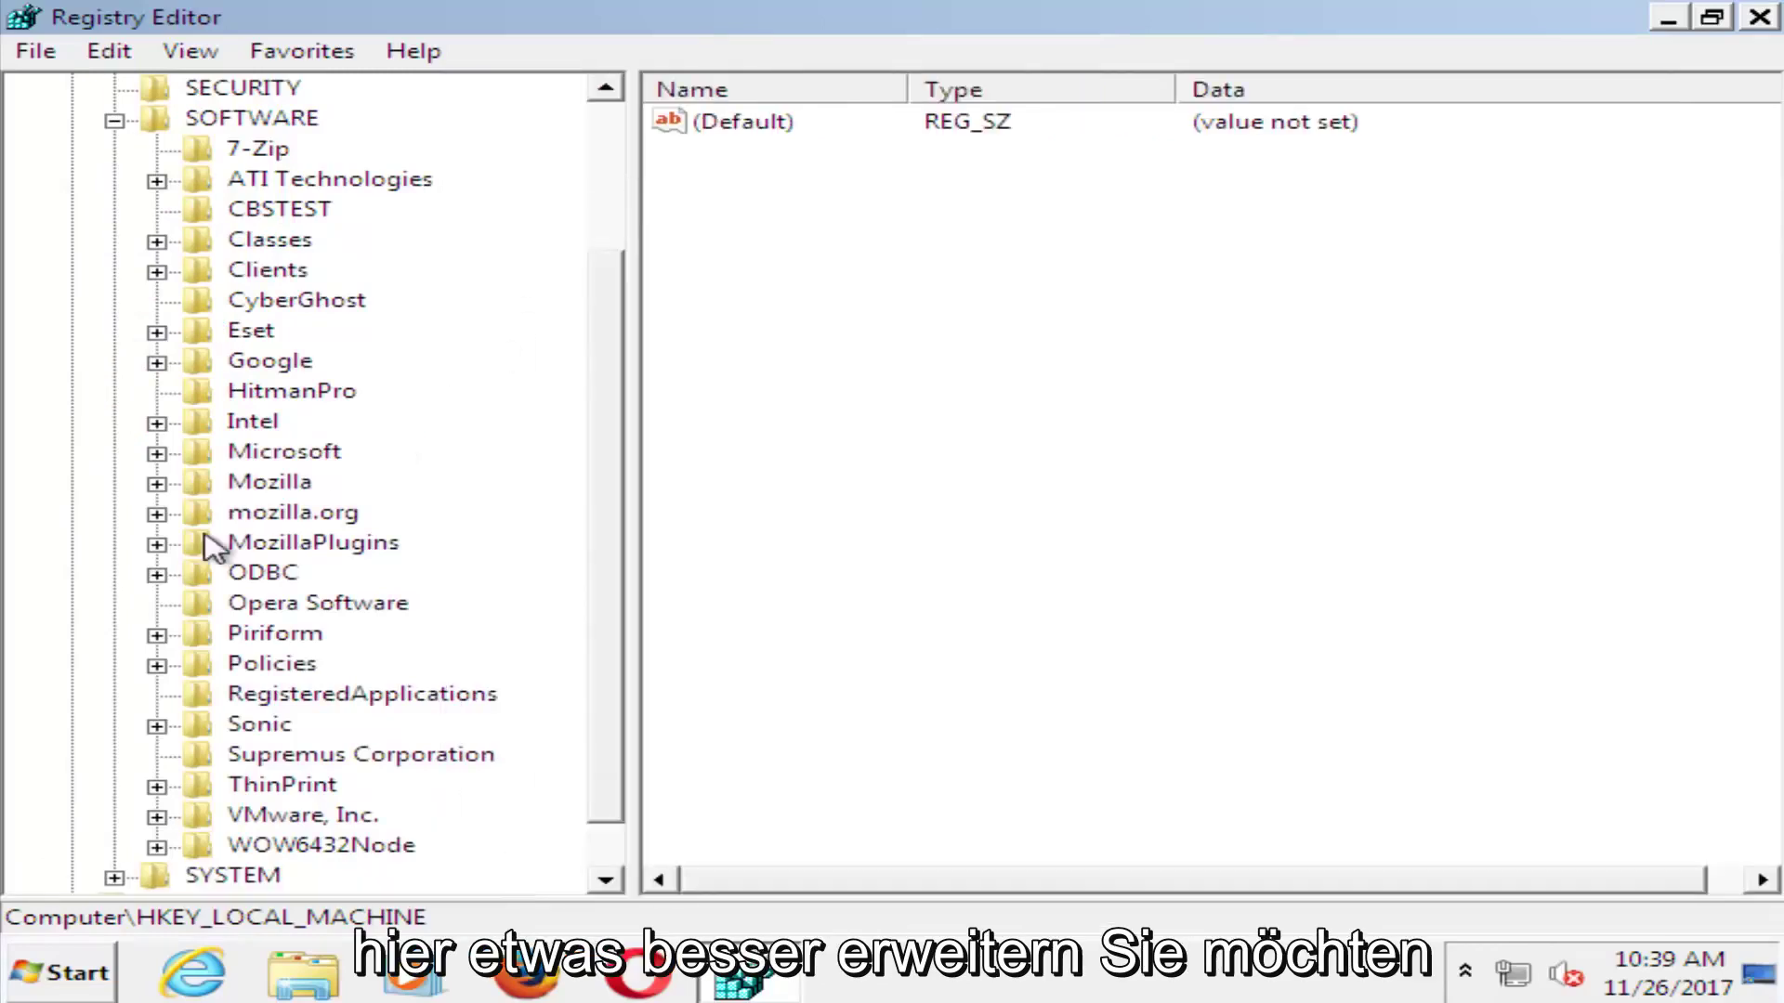
scroll(175, 543, "down", 1)
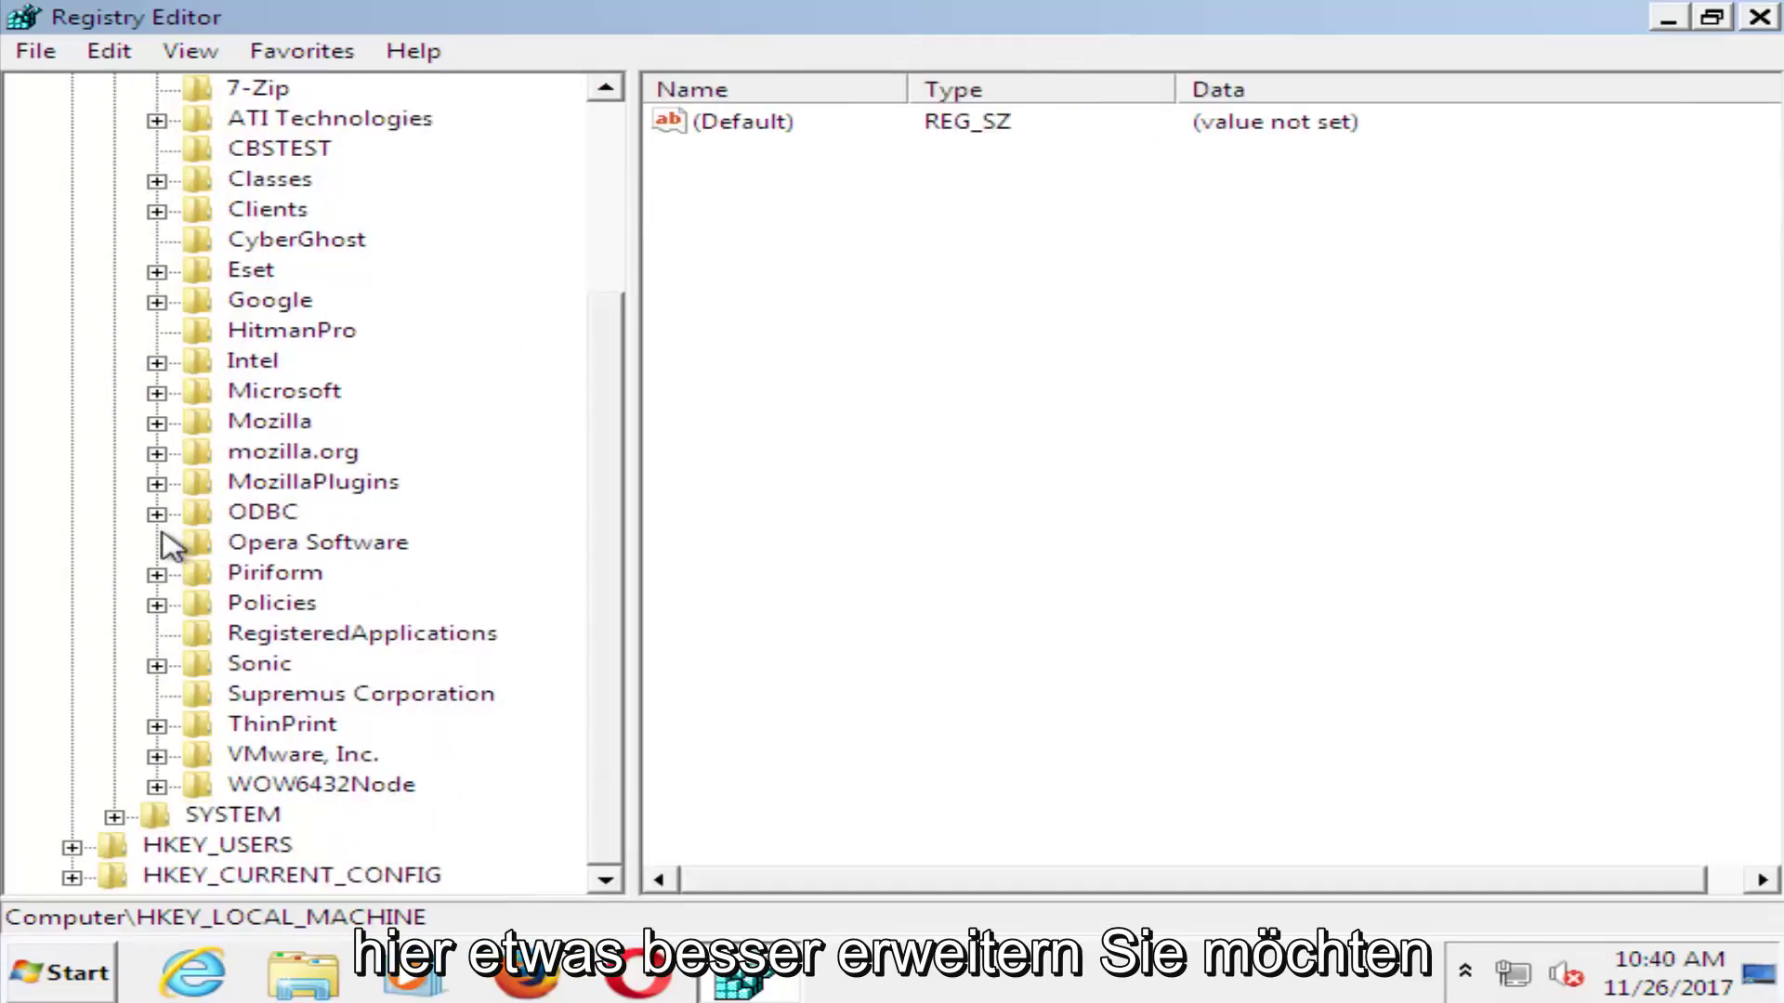
left_click(157, 390)
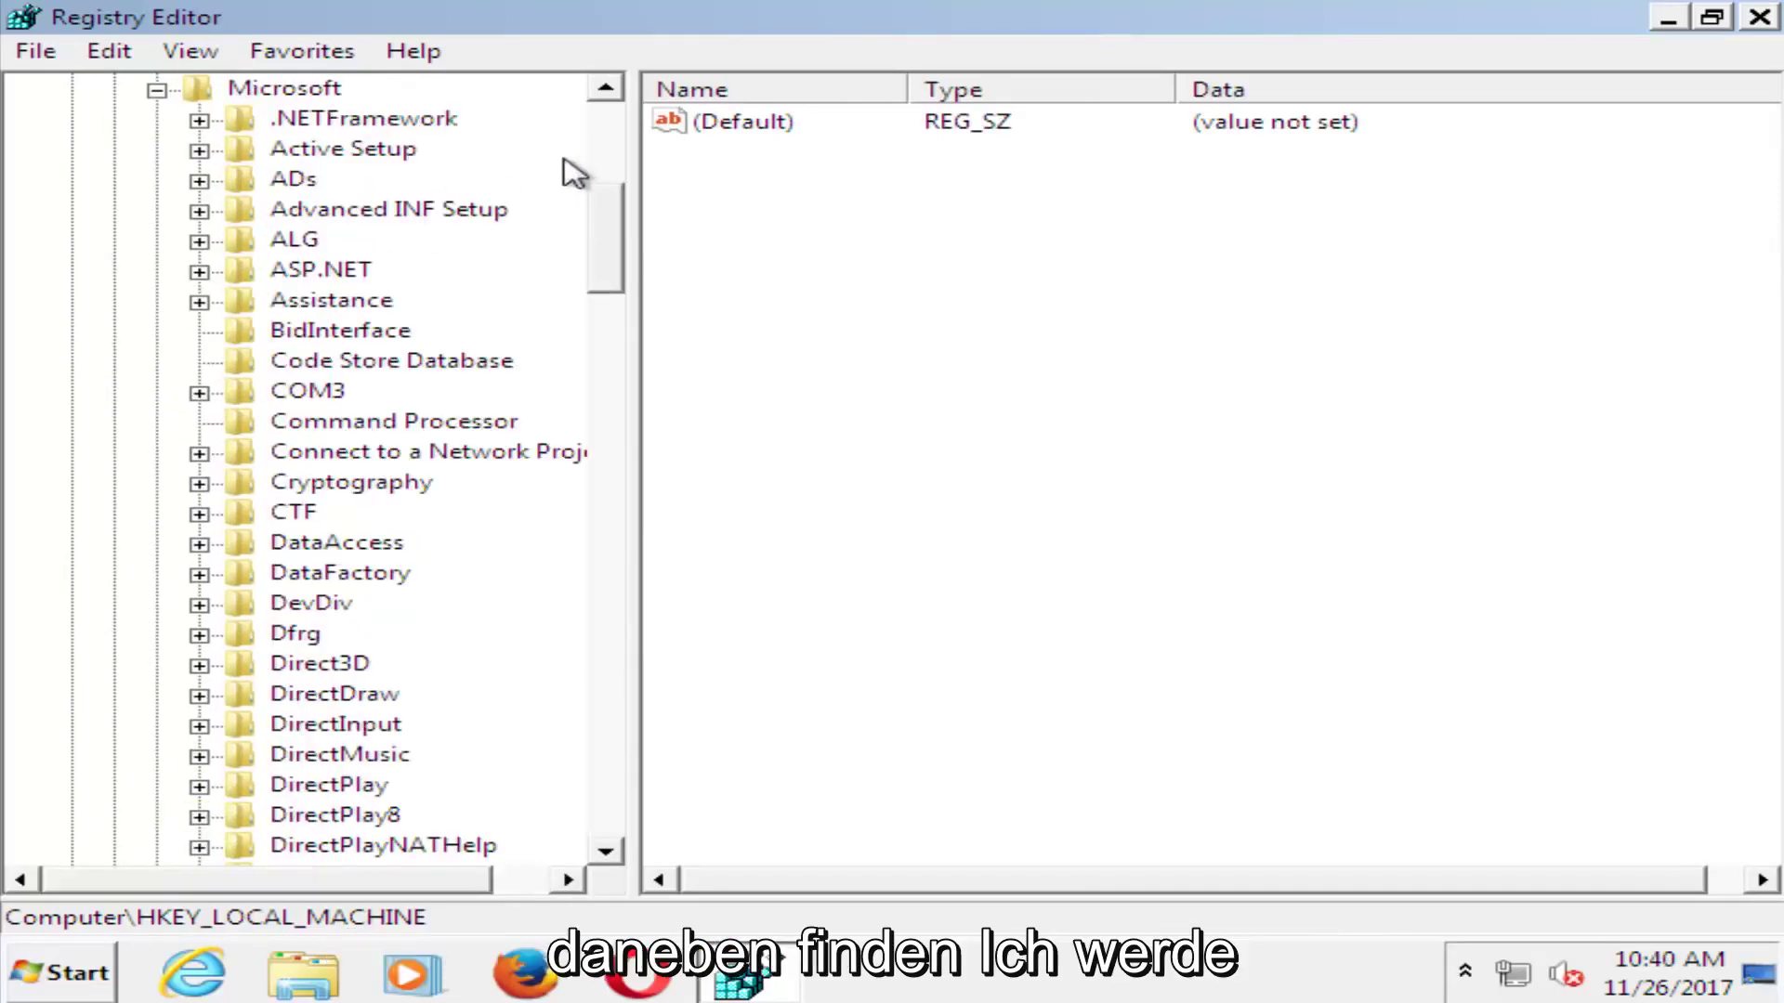
left_click_drag(630, 147, 775, 178)
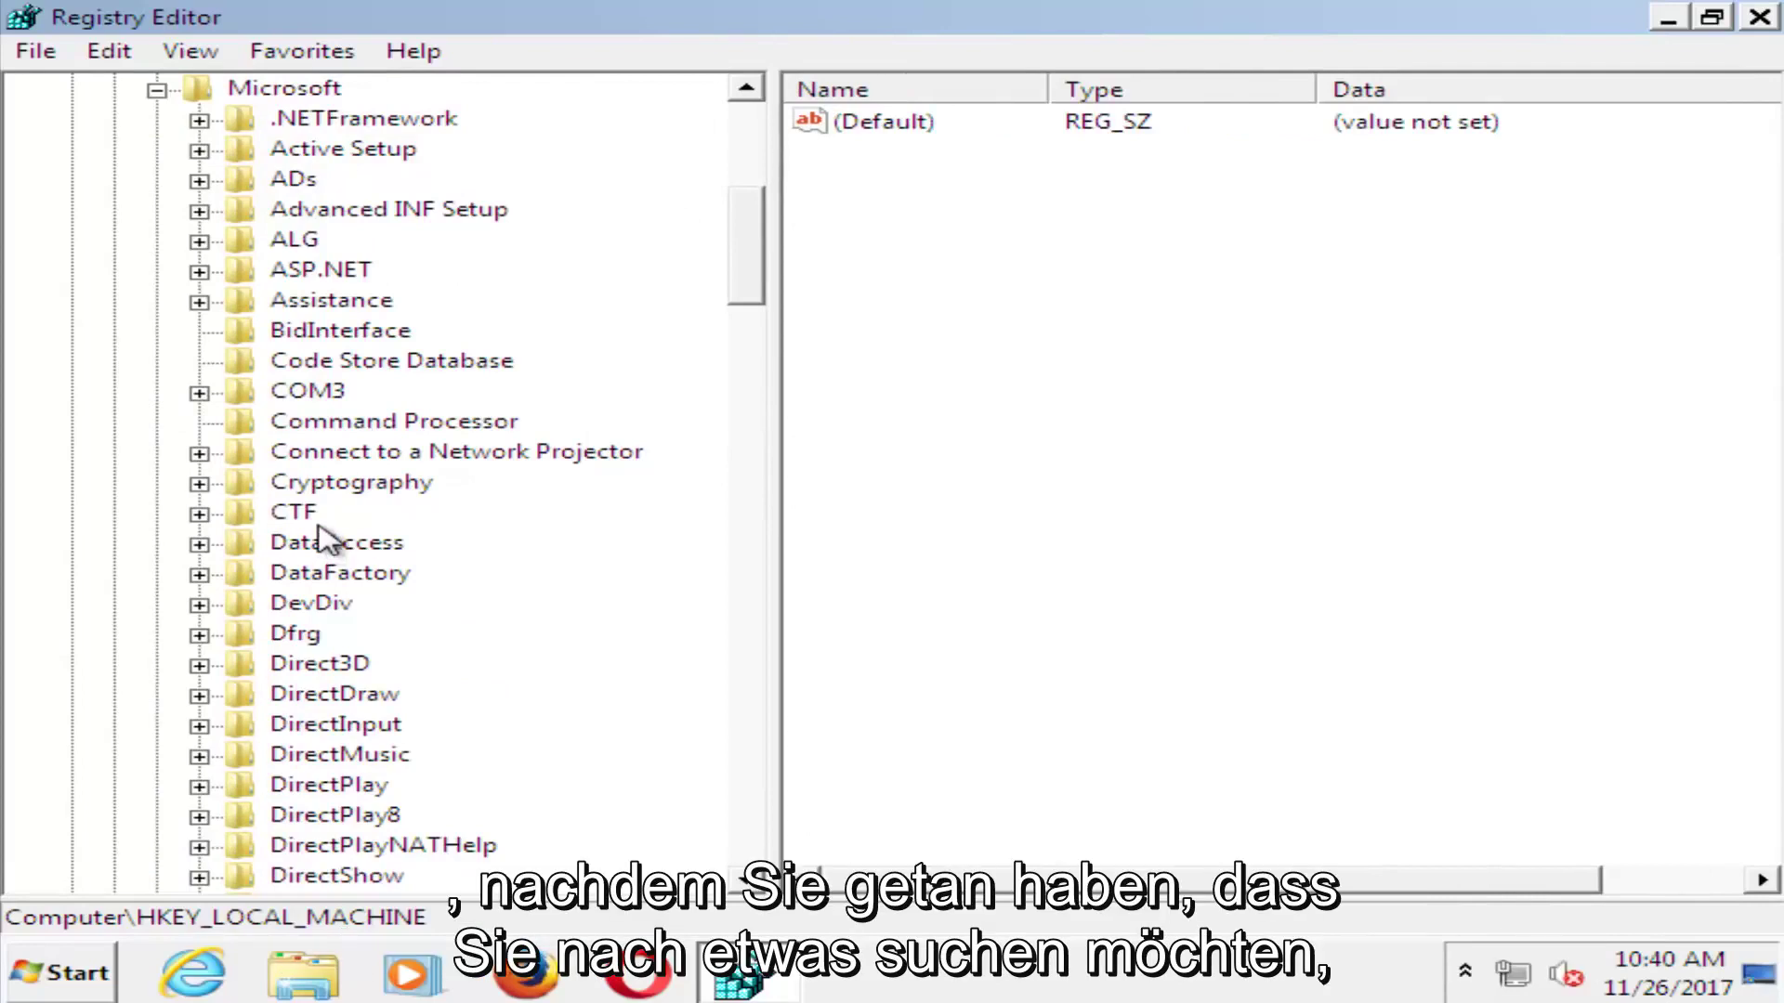
left_click_drag(756, 238, 761, 716)
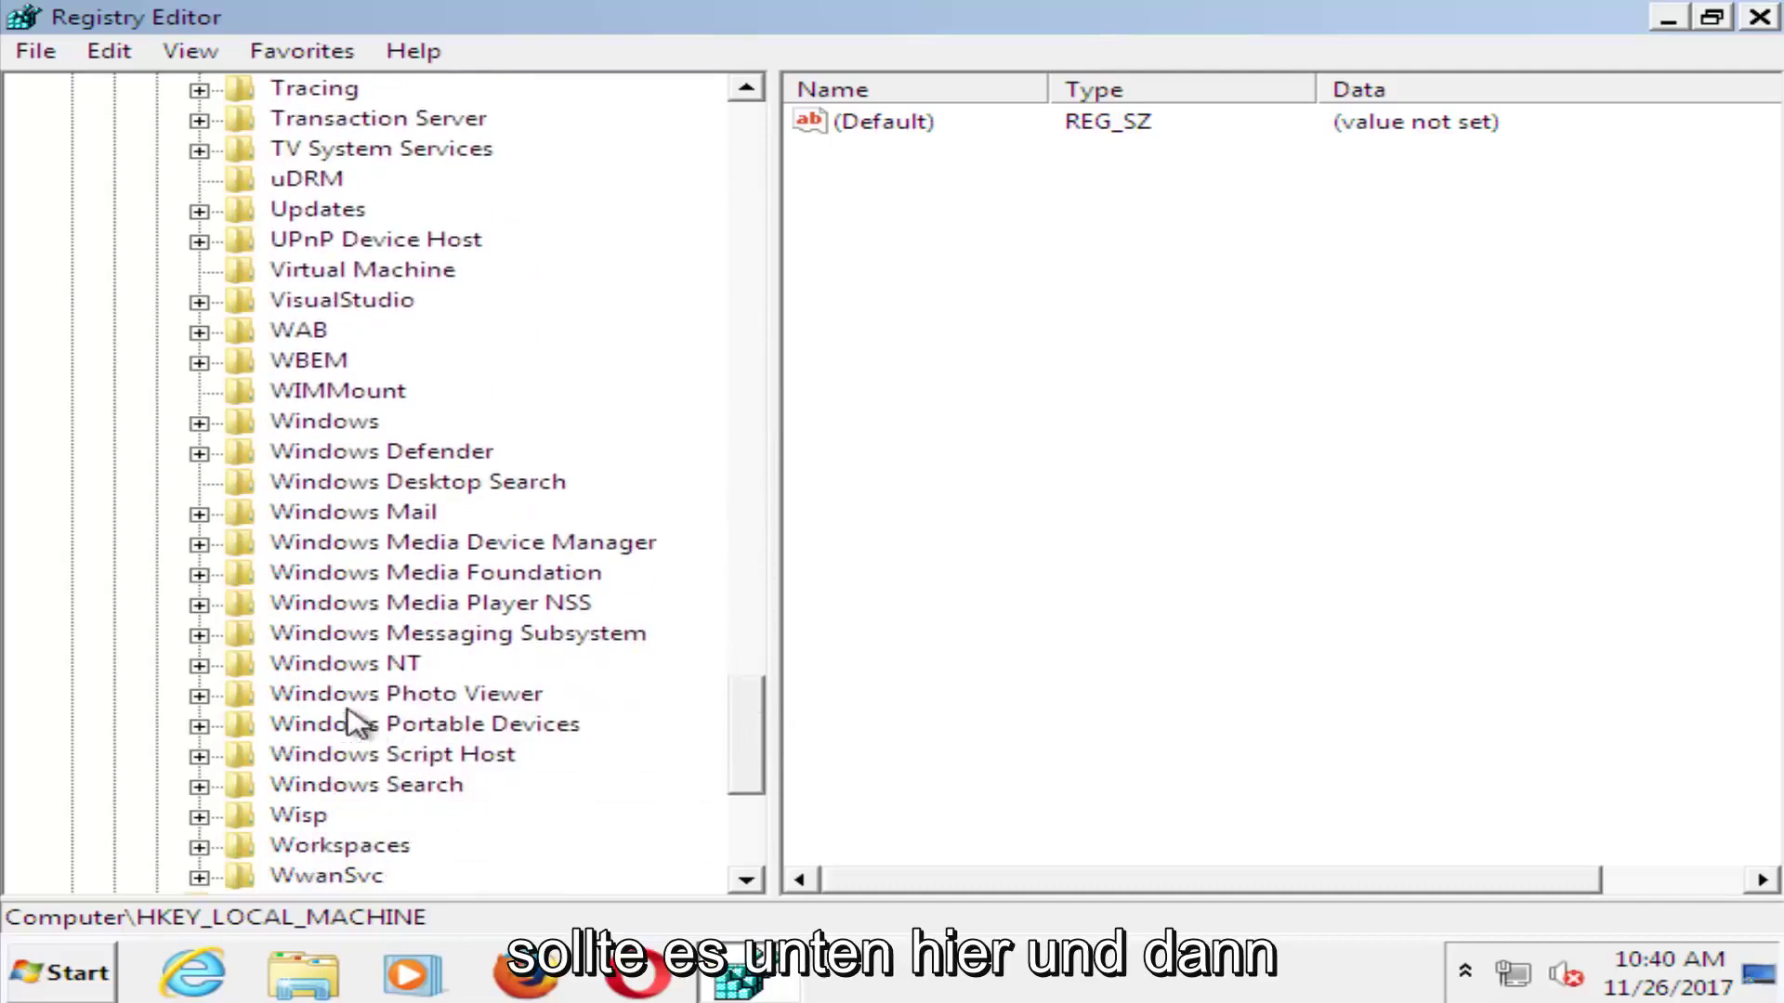
Expand Windows NT > CurrentVersion > ProfileList to list both S-1-5-21 profile subkeys.
left_click(308, 666)
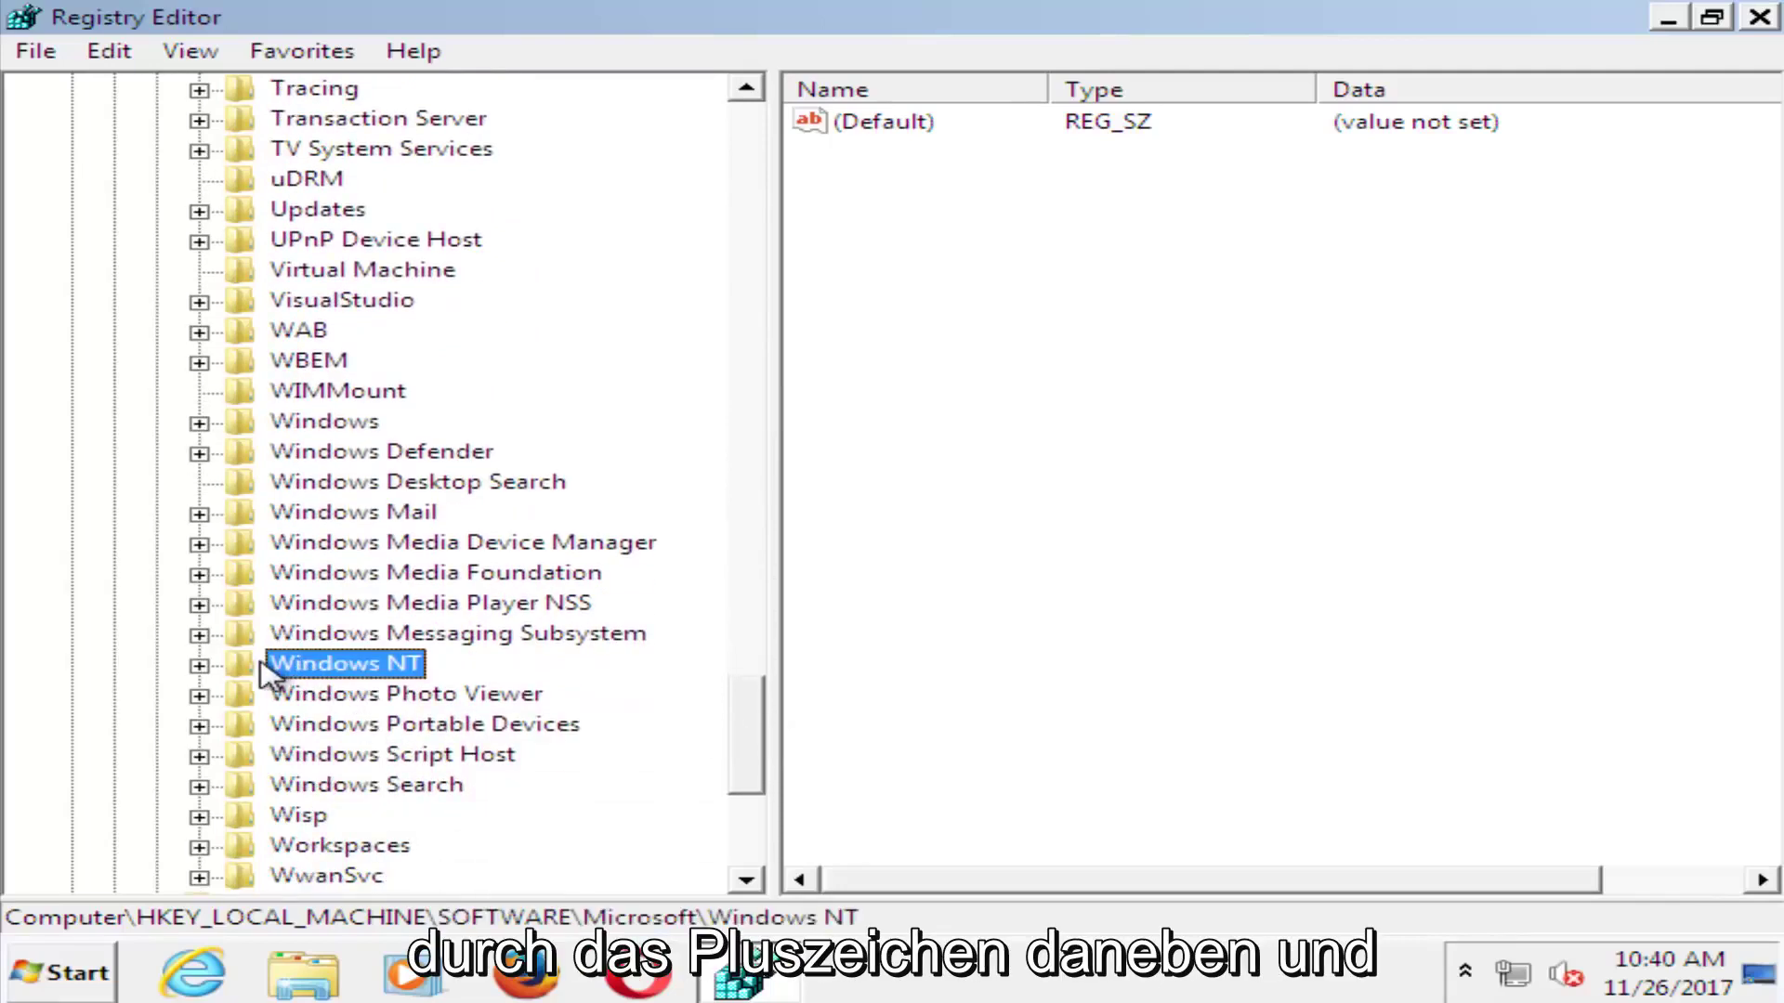
left_click(200, 664)
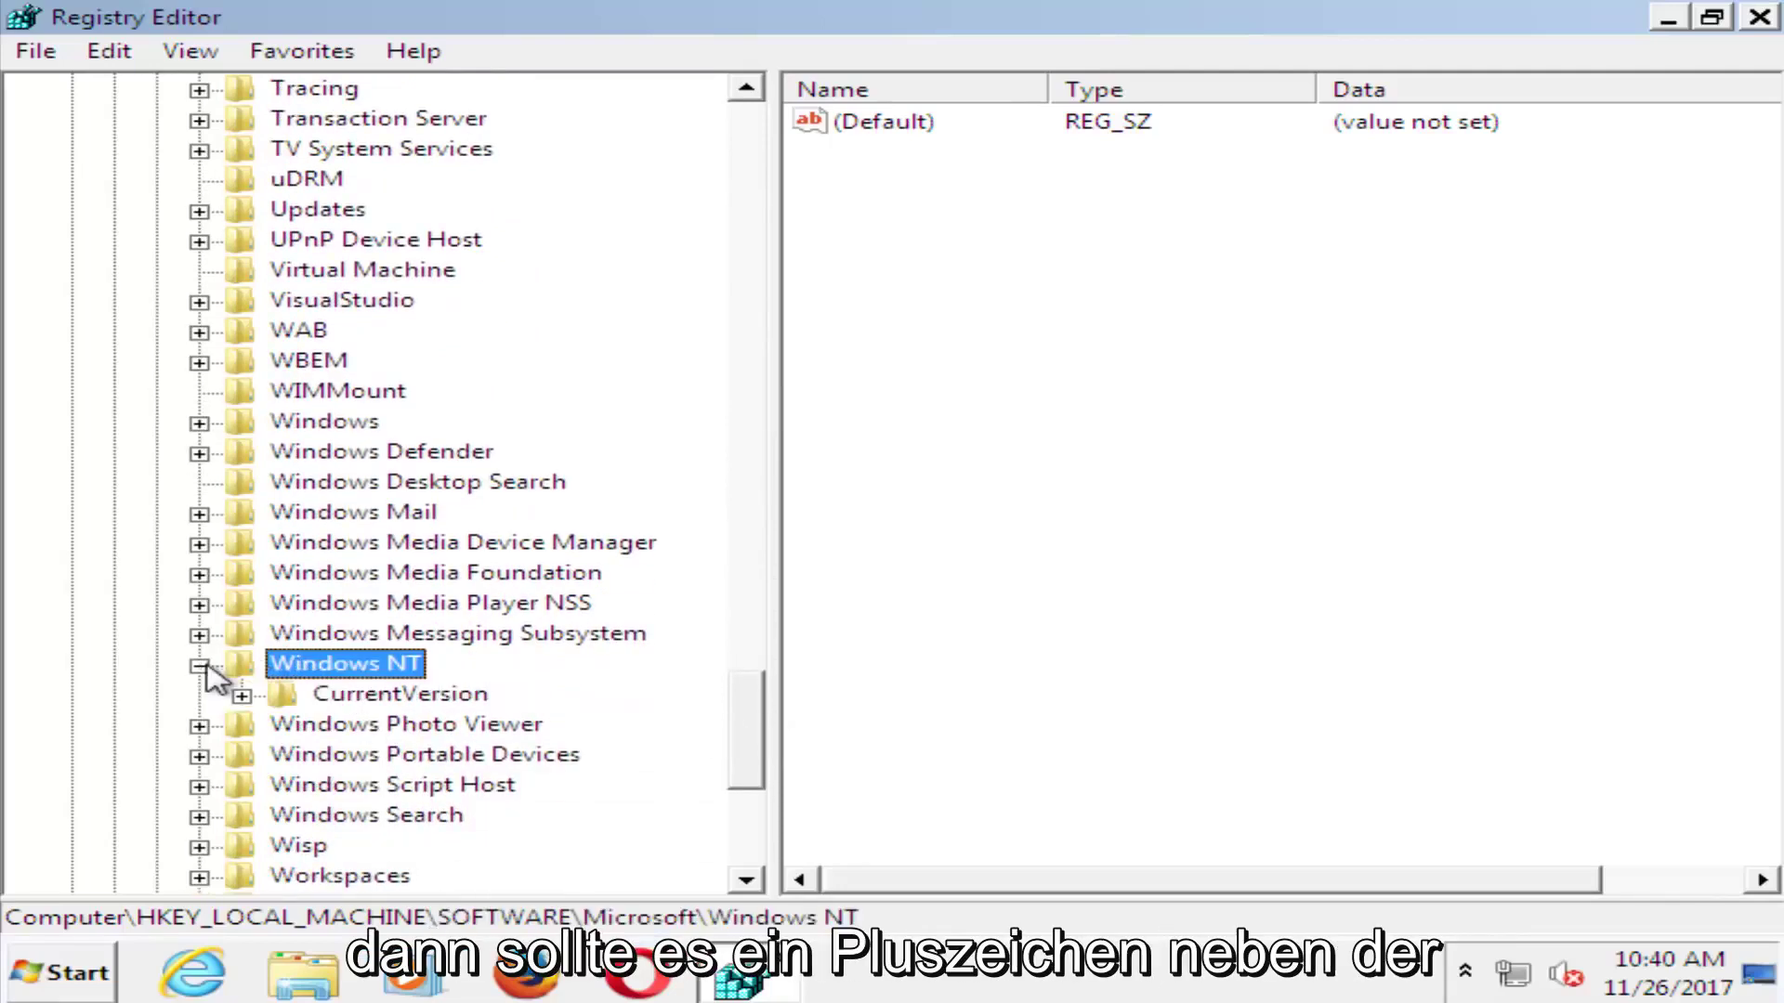
left_click(242, 696)
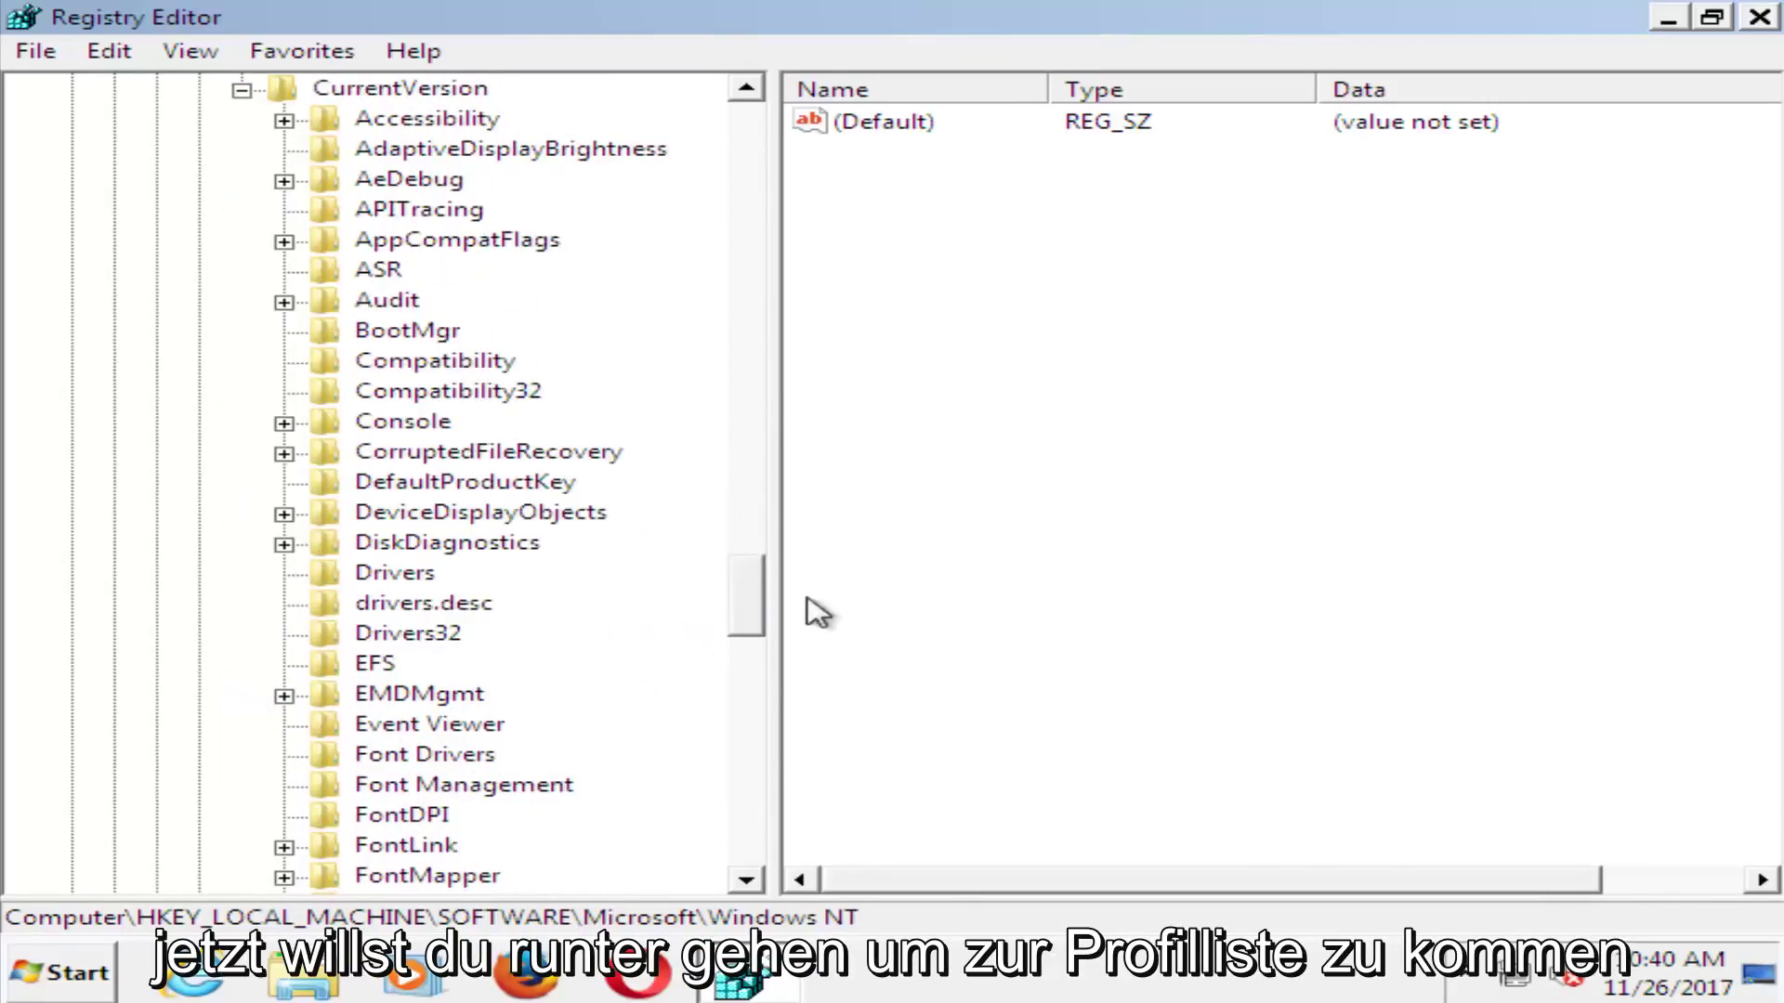
scroll(418, 753, "down", 11)
left_click(414, 757)
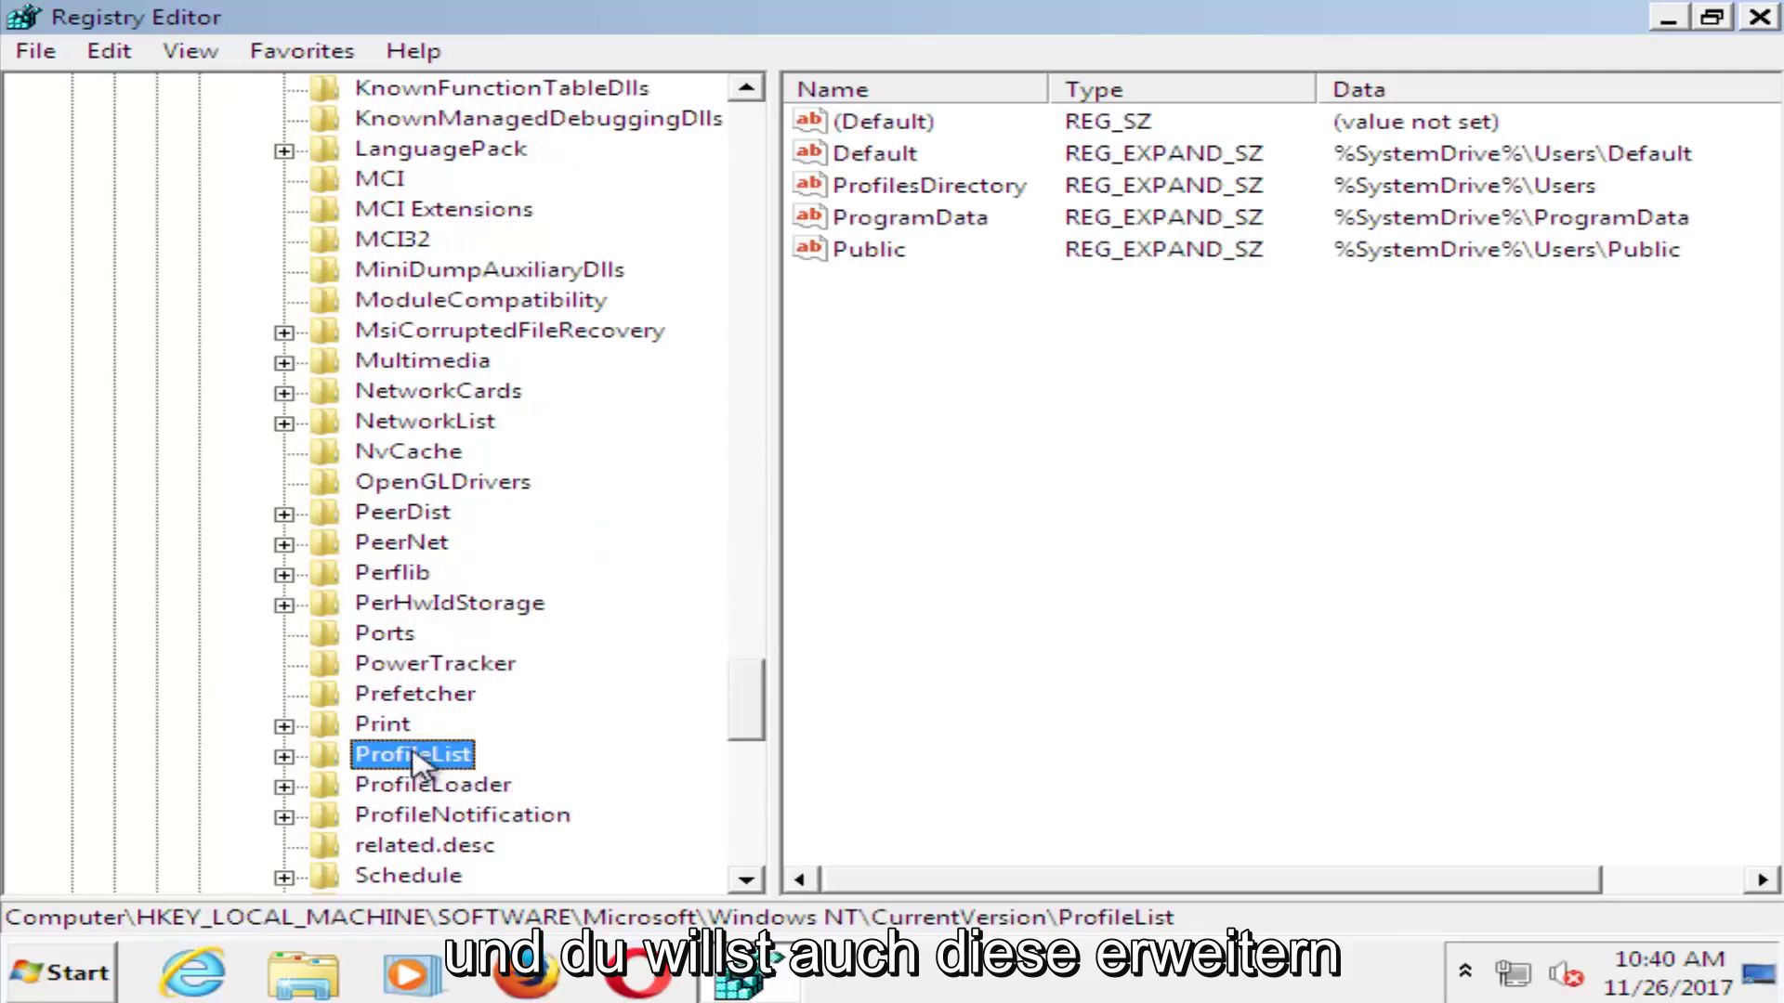
left_click(286, 756)
scroll(529, 716, "down", 1)
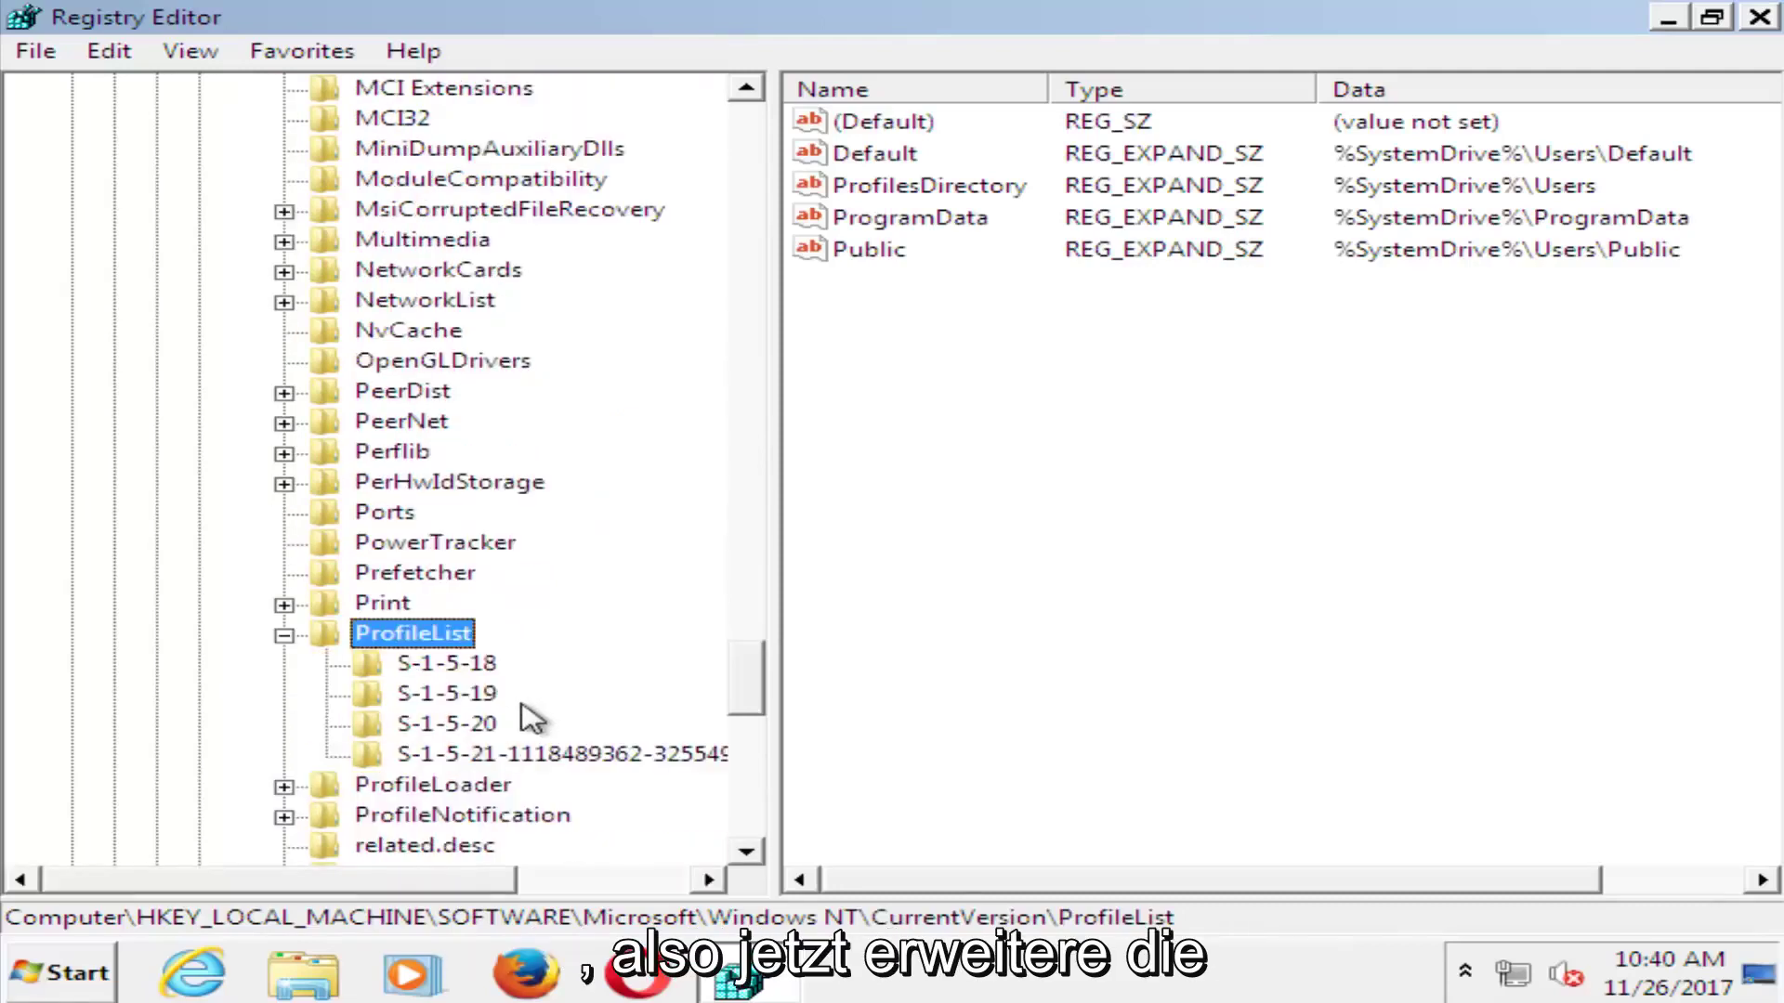
scroll(299, 558, "down", 1)
left_click(284, 542)
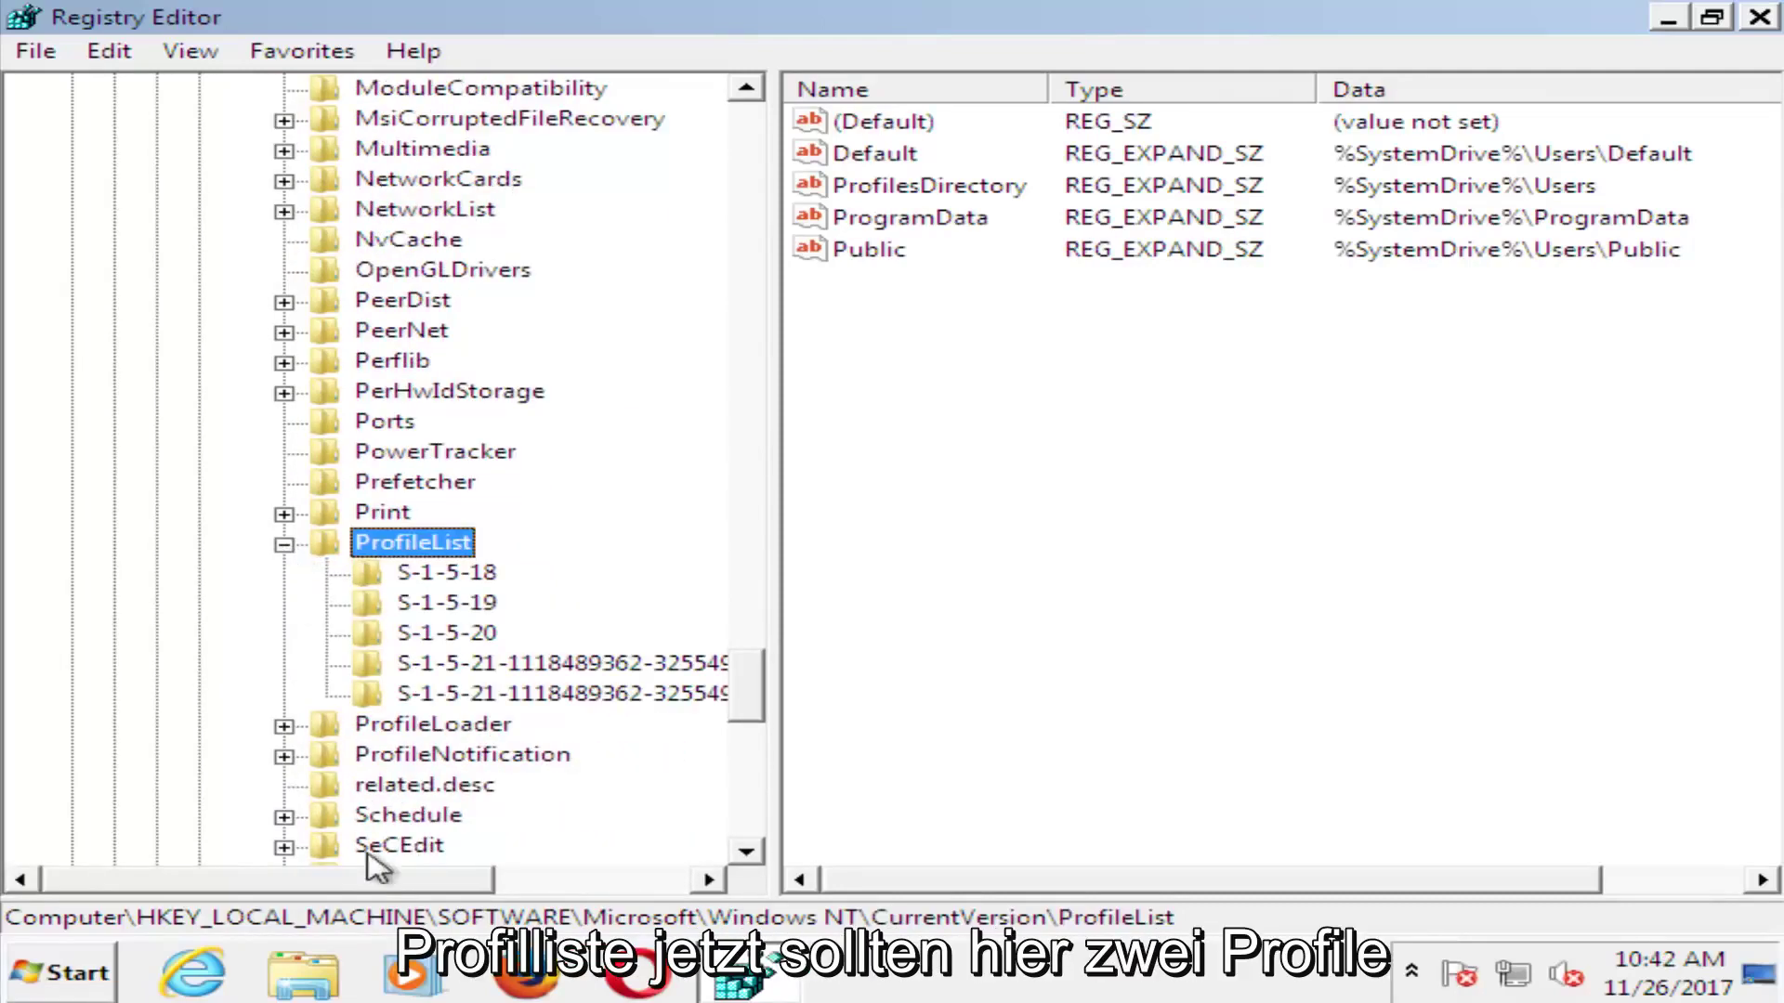
left_click_drag(369, 878, 570, 879)
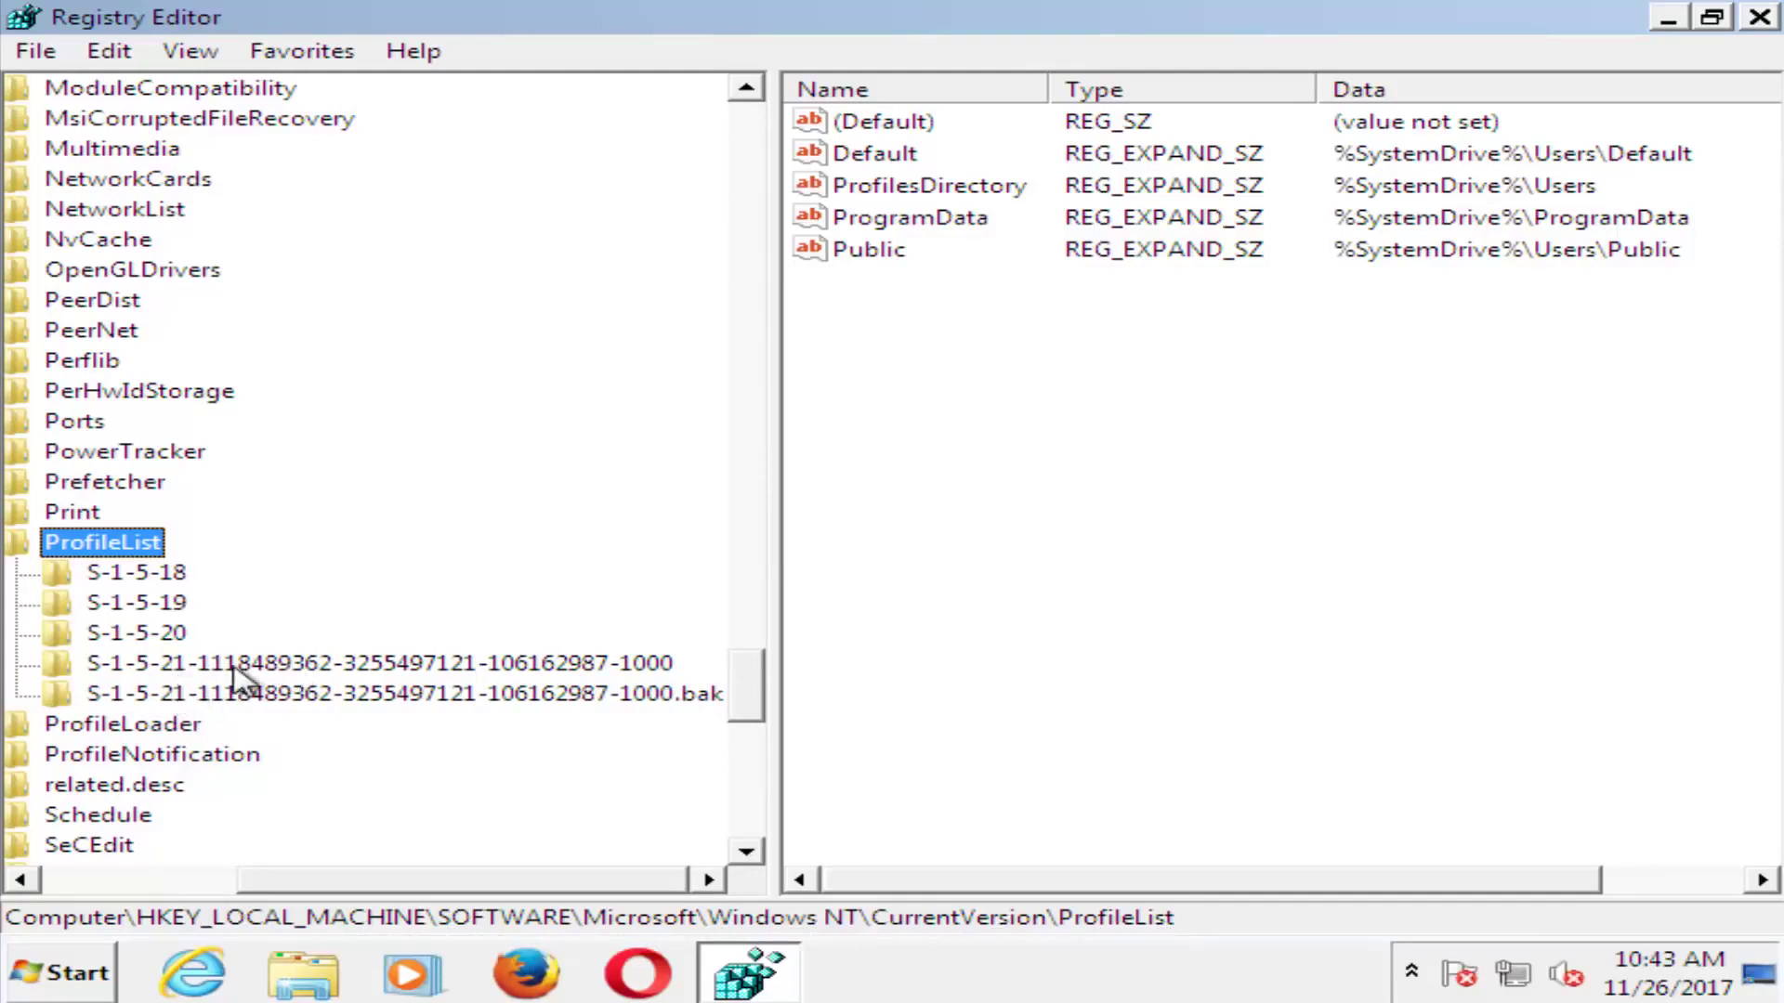
Rename the S-1-5-21 profile key ending in -1000 by editing the end of its name.
left_click(195, 670)
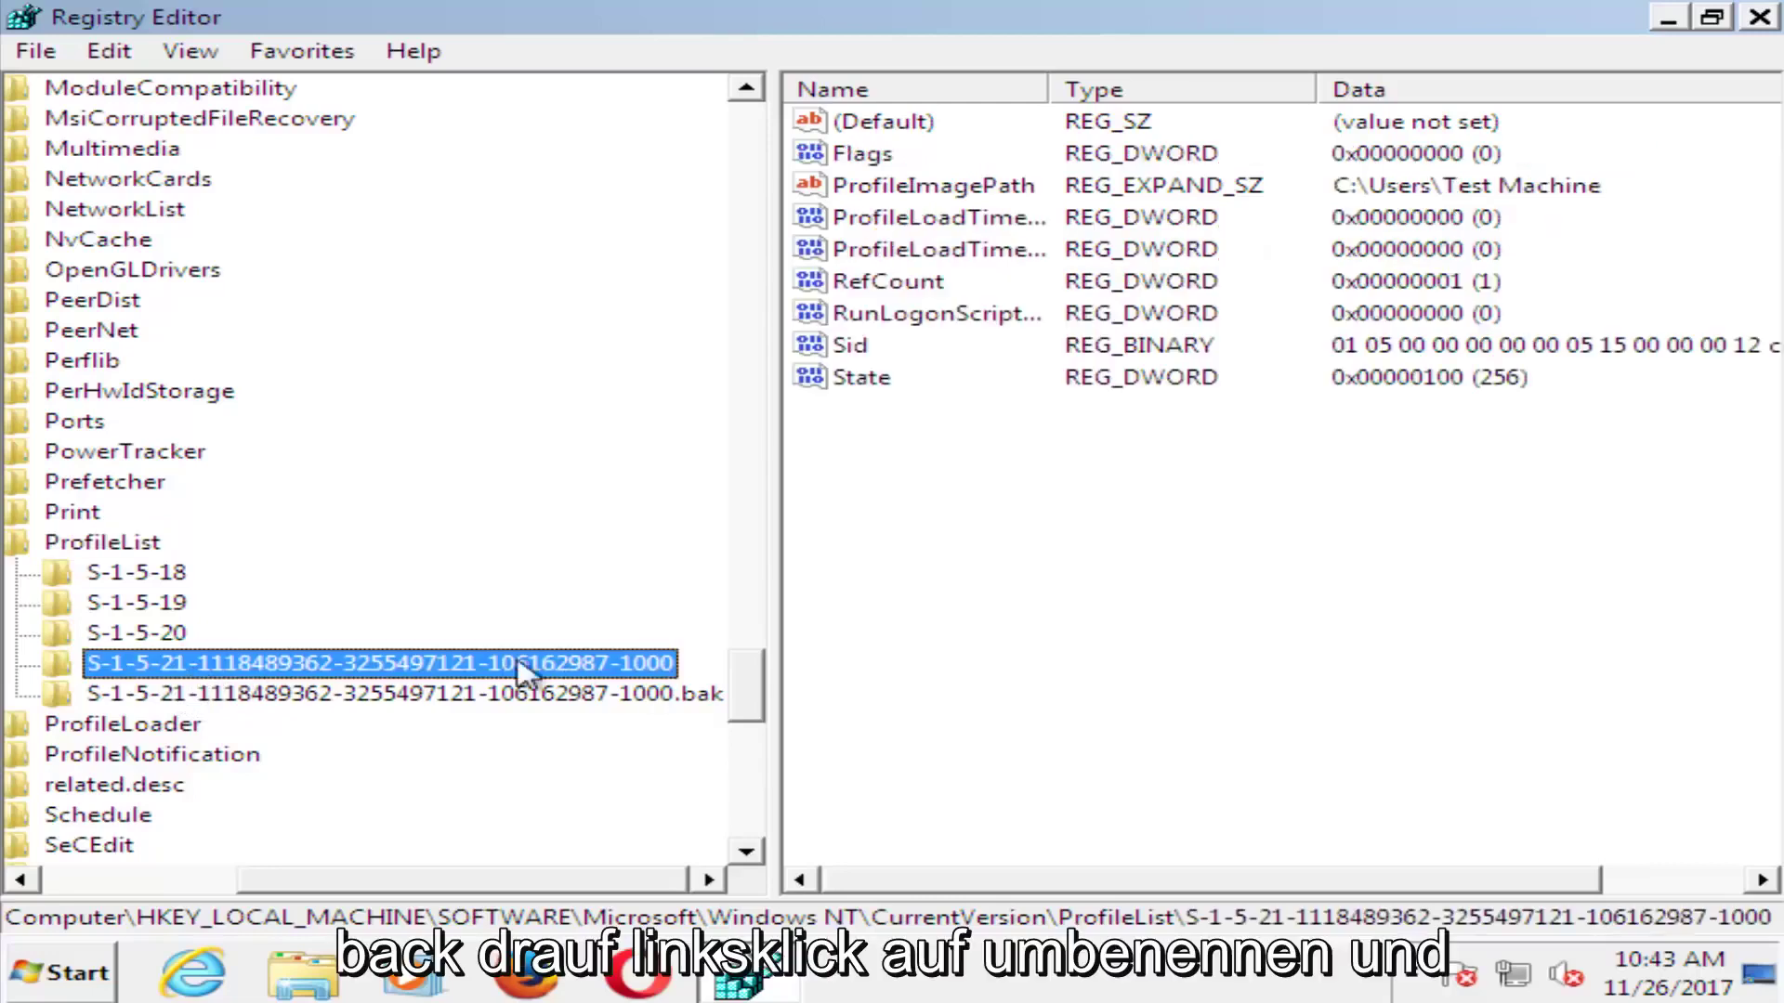
right_click(381, 664)
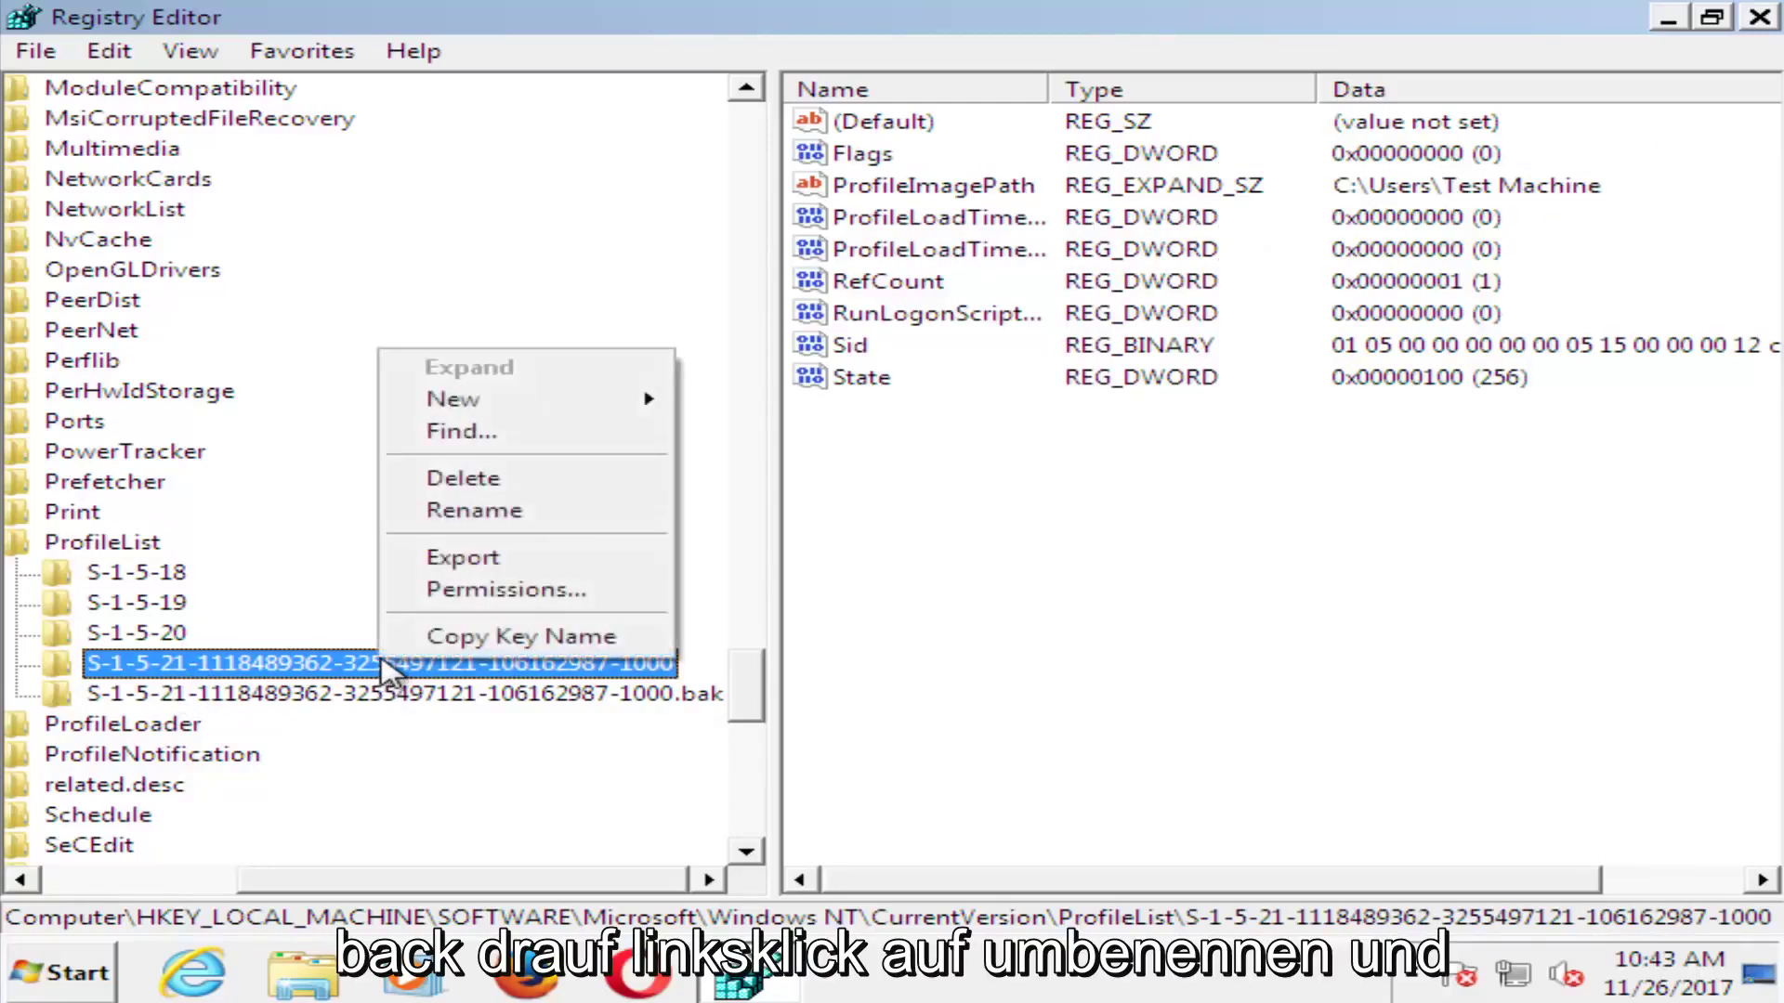
left_click(493, 516)
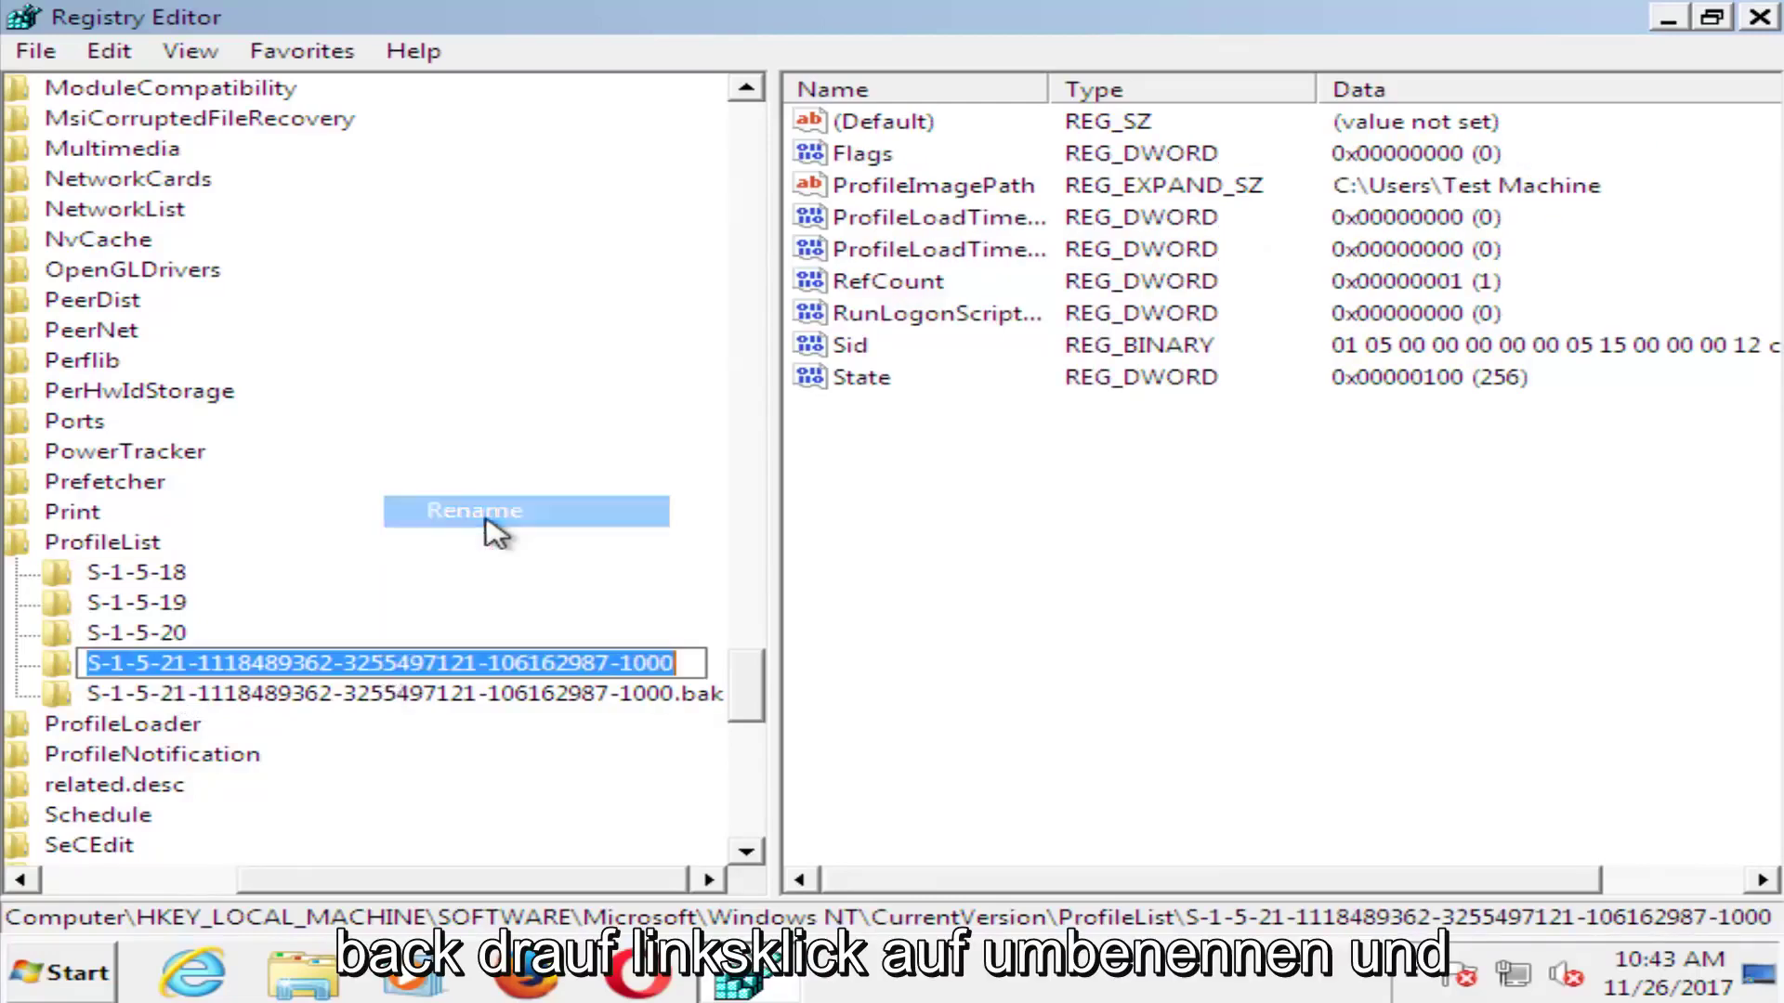
left_click(680, 665)
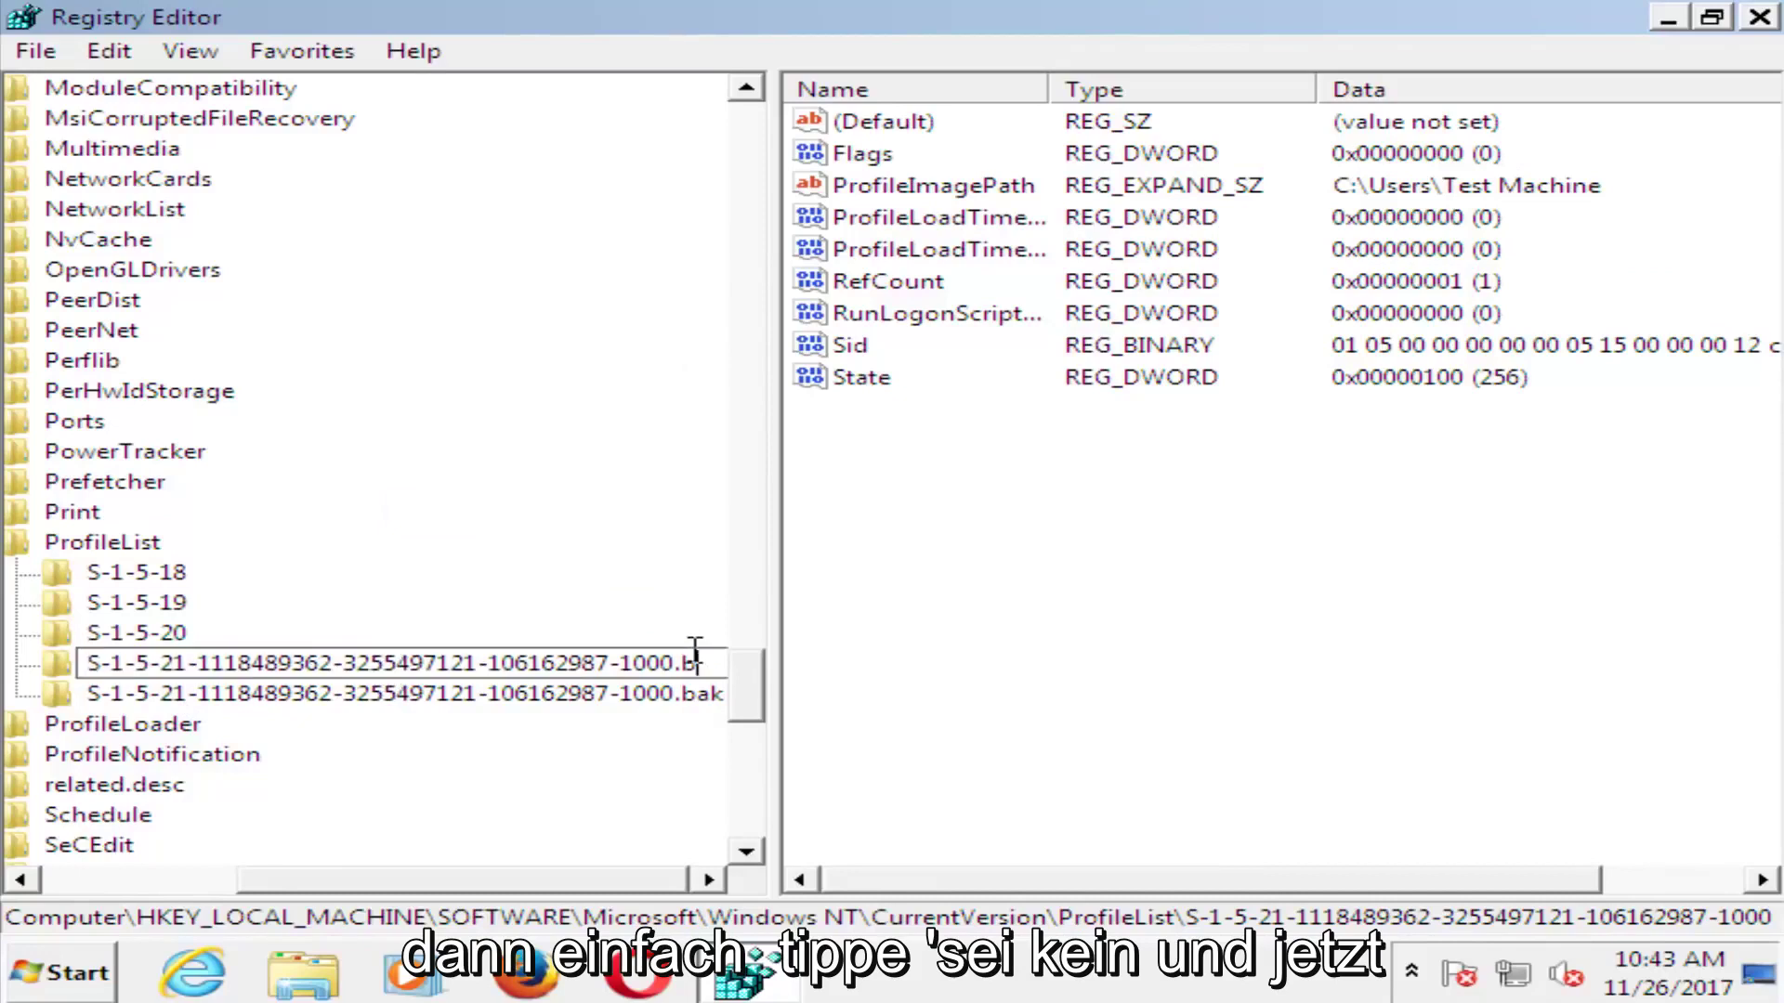
type(".ba")
key("Return")
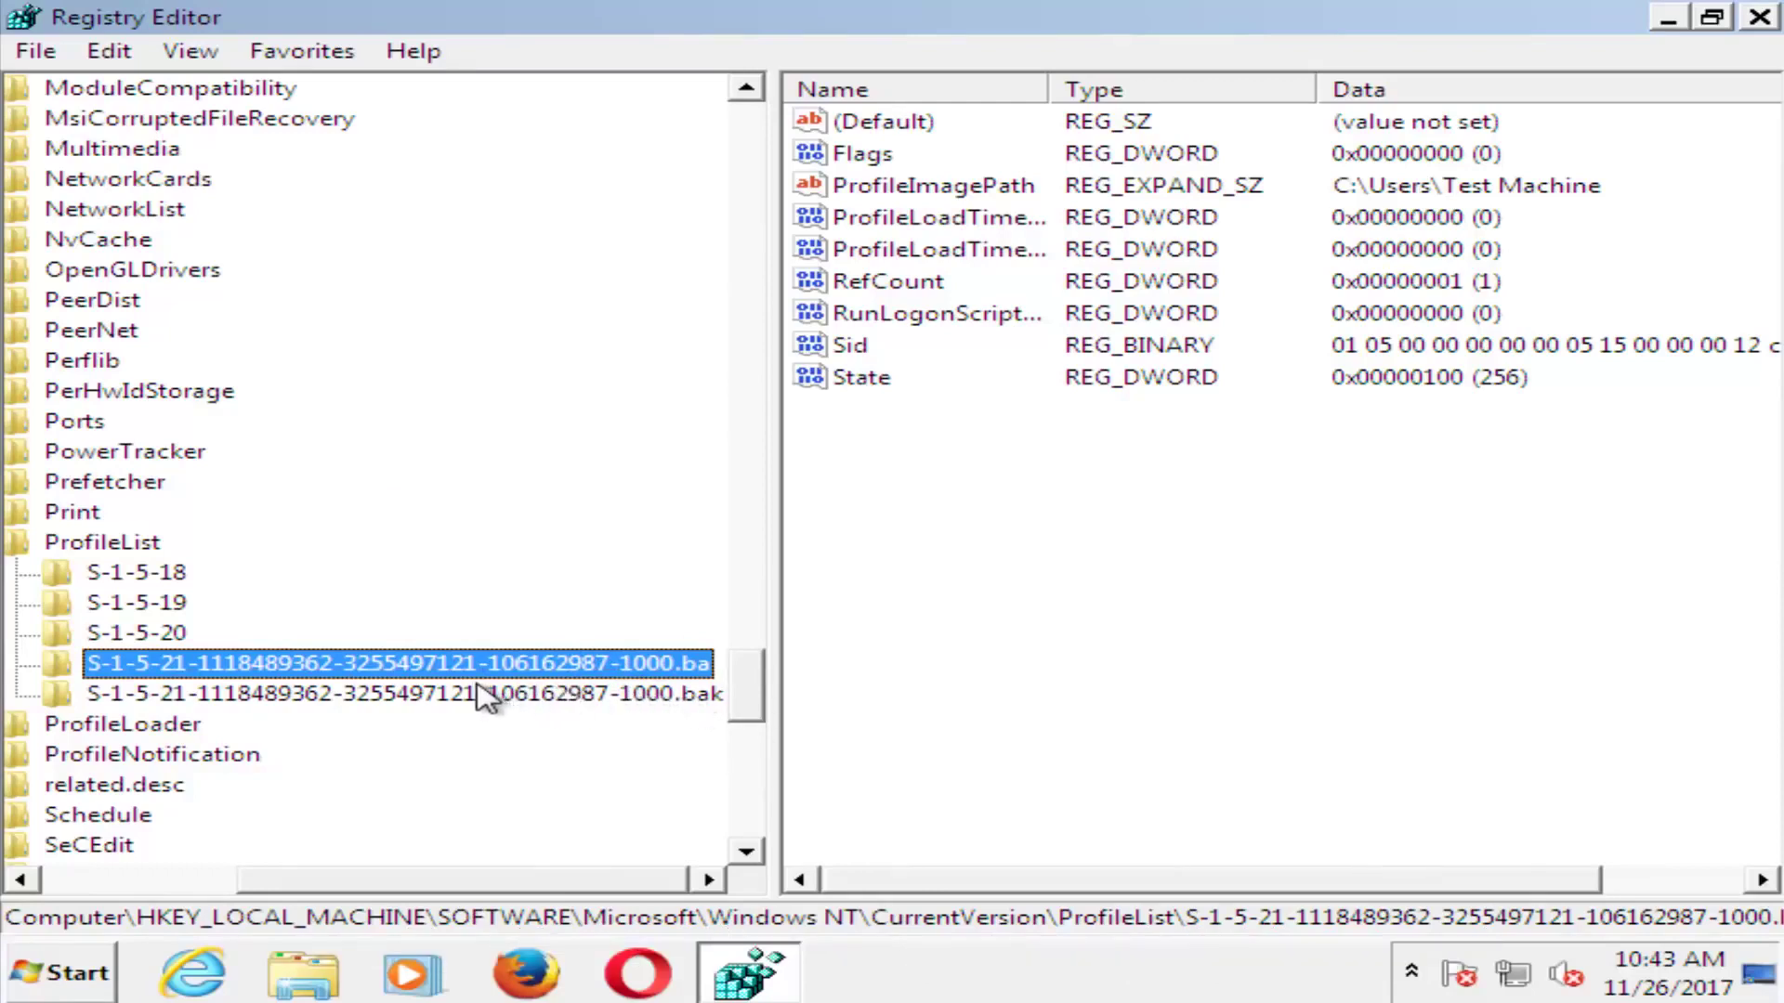
Delete the leftover suffix from the renamed key so it ends exactly in -1000.
left_click(237, 672)
left_click_drag(711, 665, 670, 663)
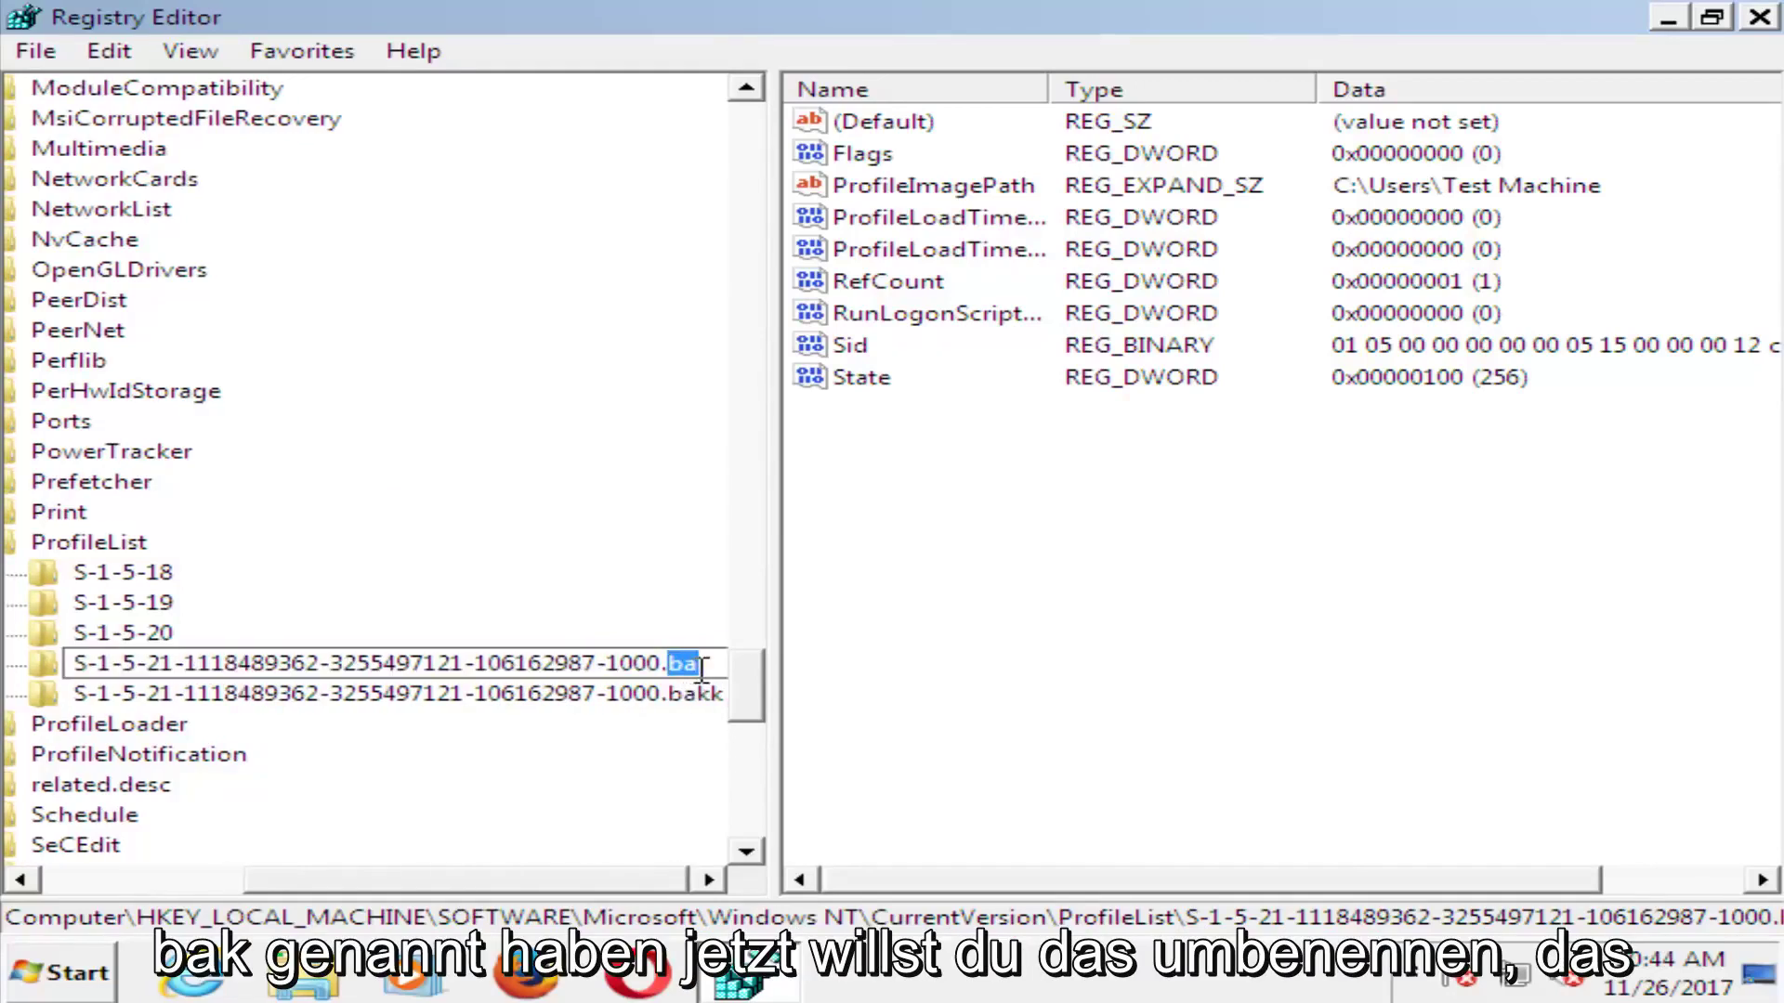
right_click(607, 658)
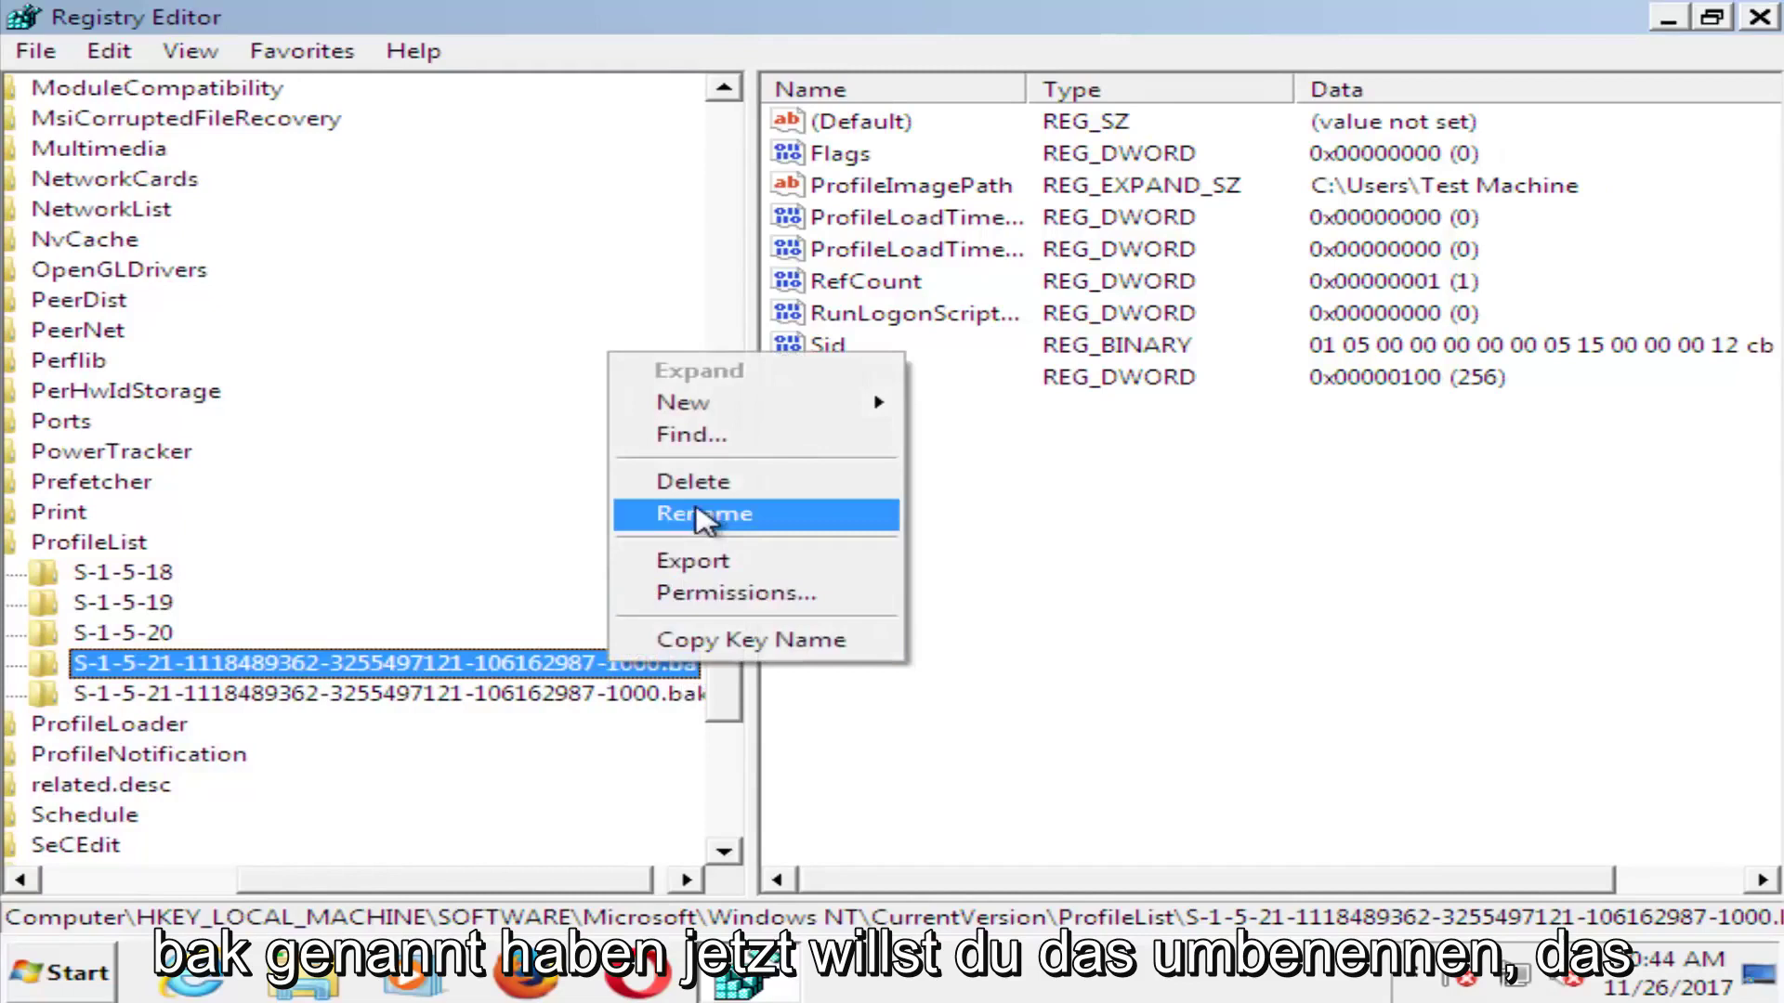
left_click(701, 513)
left_click(683, 663)
key("BackSpace")
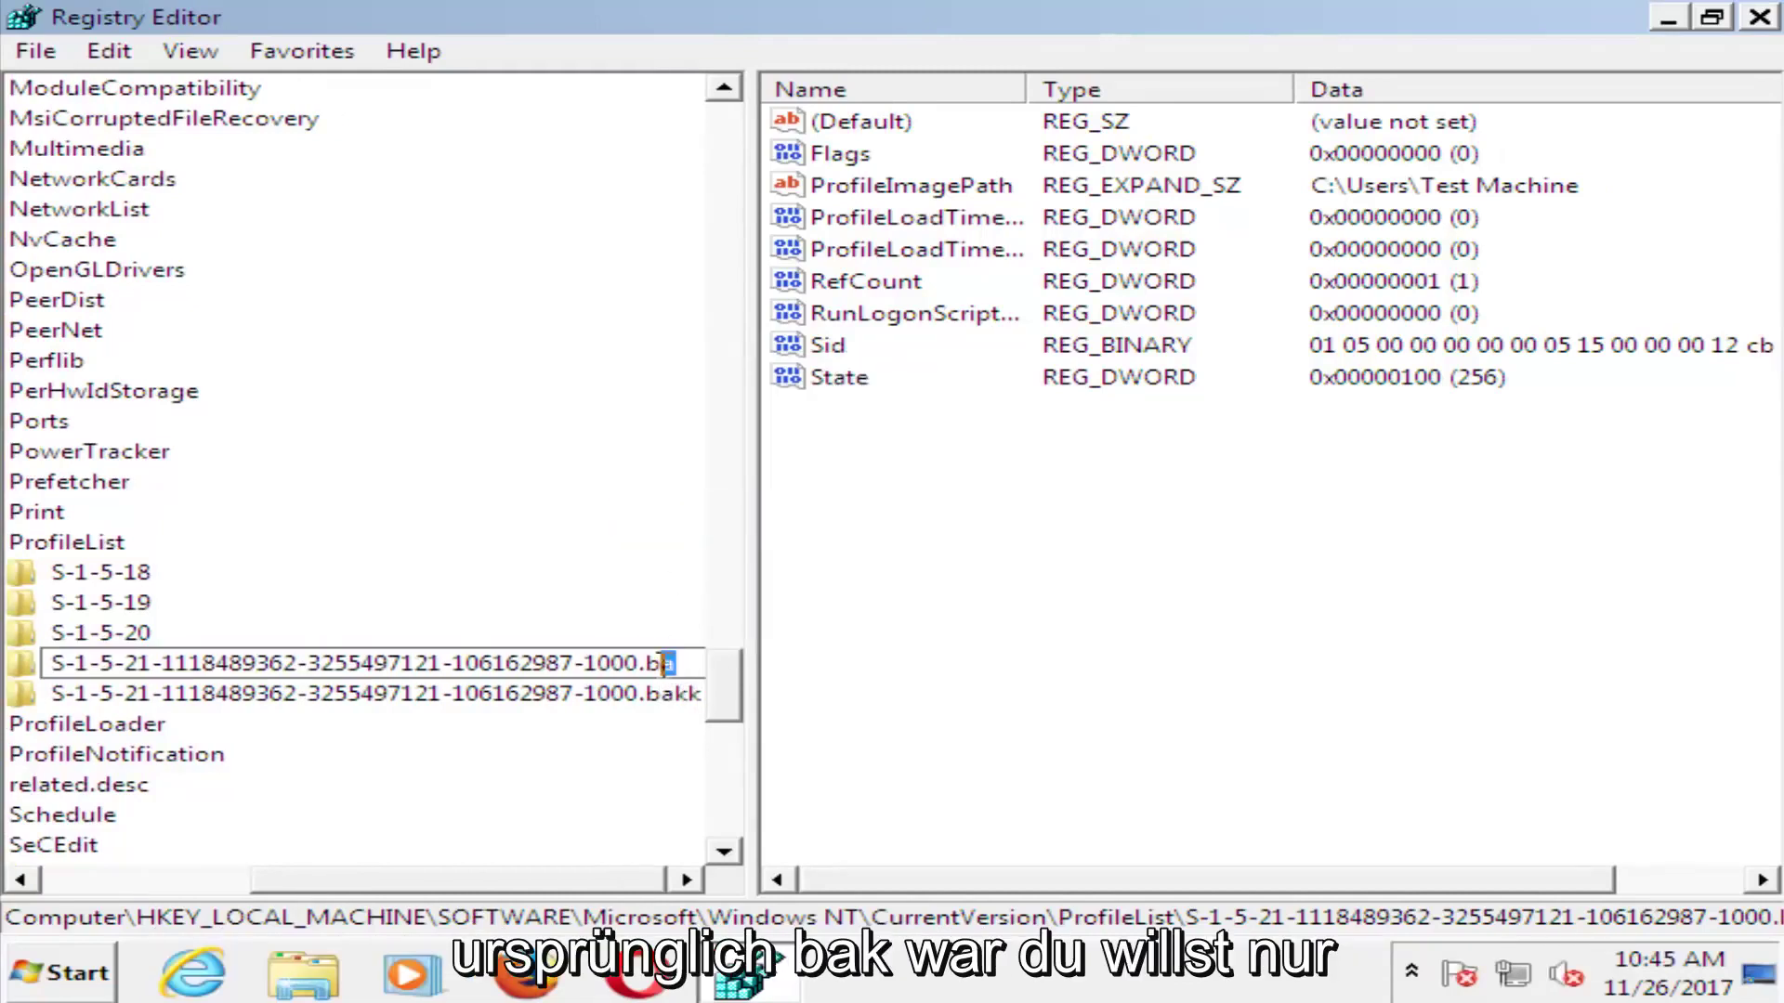
key("BackSpace")
key("BackSpace")
key("Return")
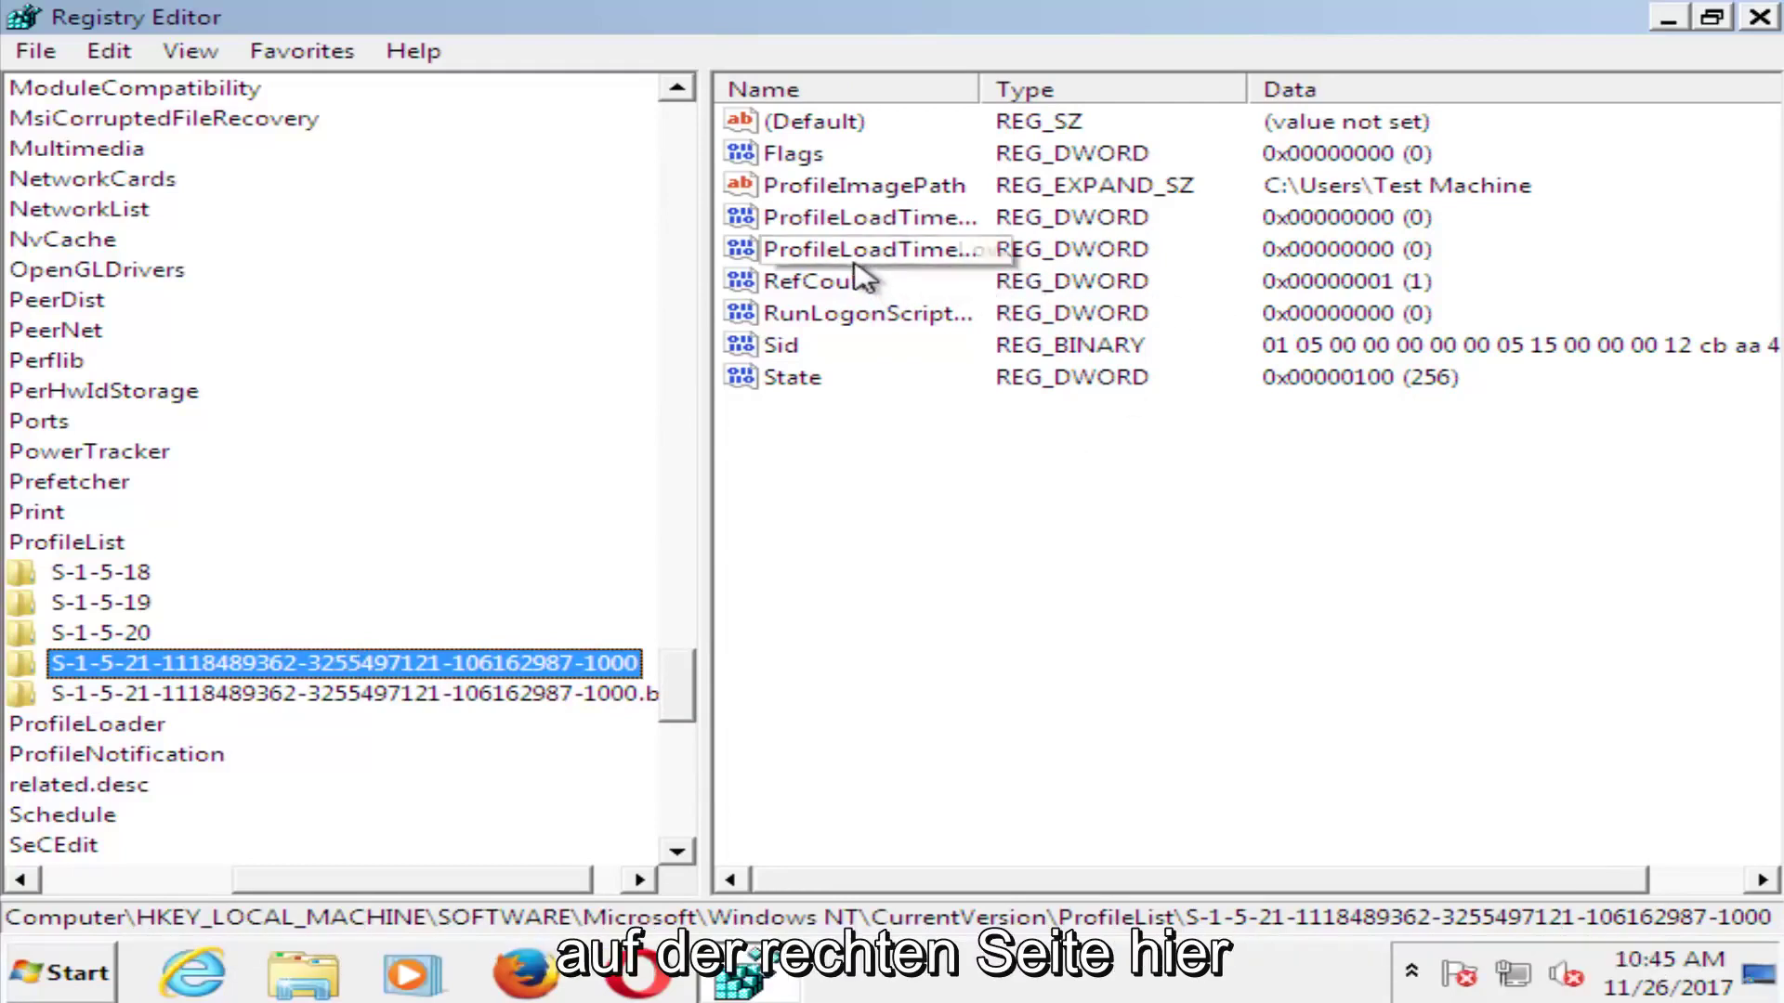
Change RefCount's data from 1 to 0, then set State to 0.
double_click(825, 282)
left_click(201, 321)
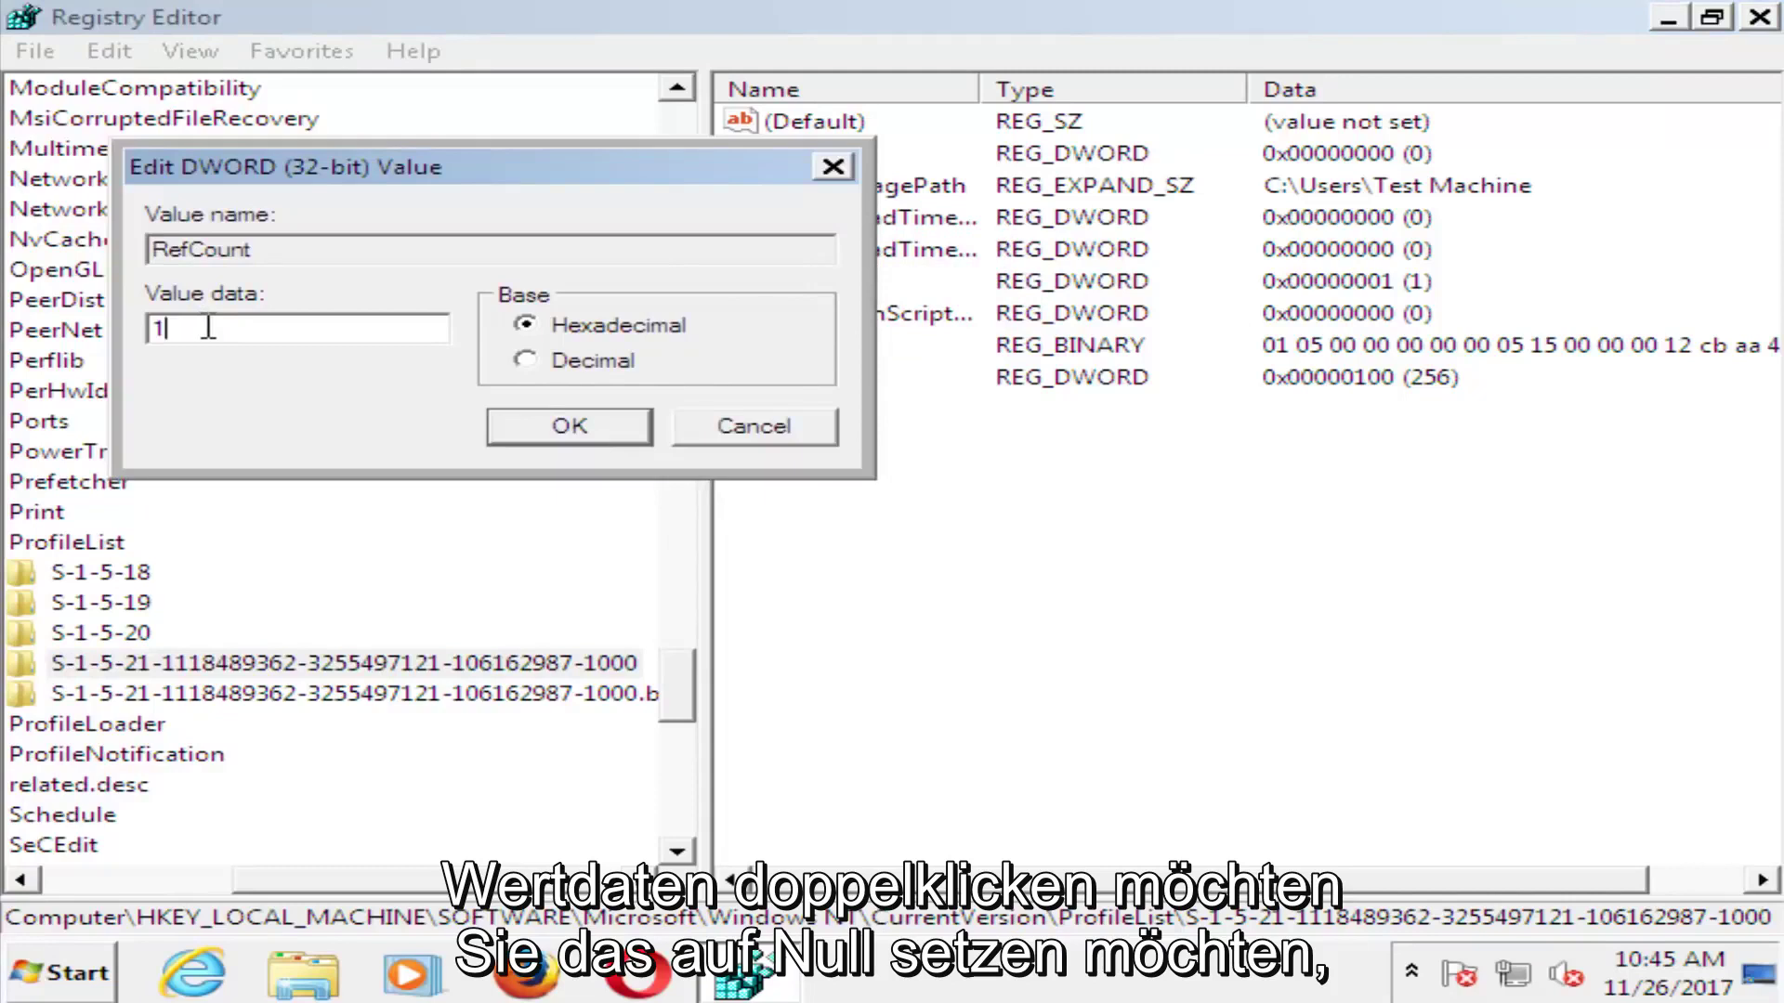
double_click(207, 328)
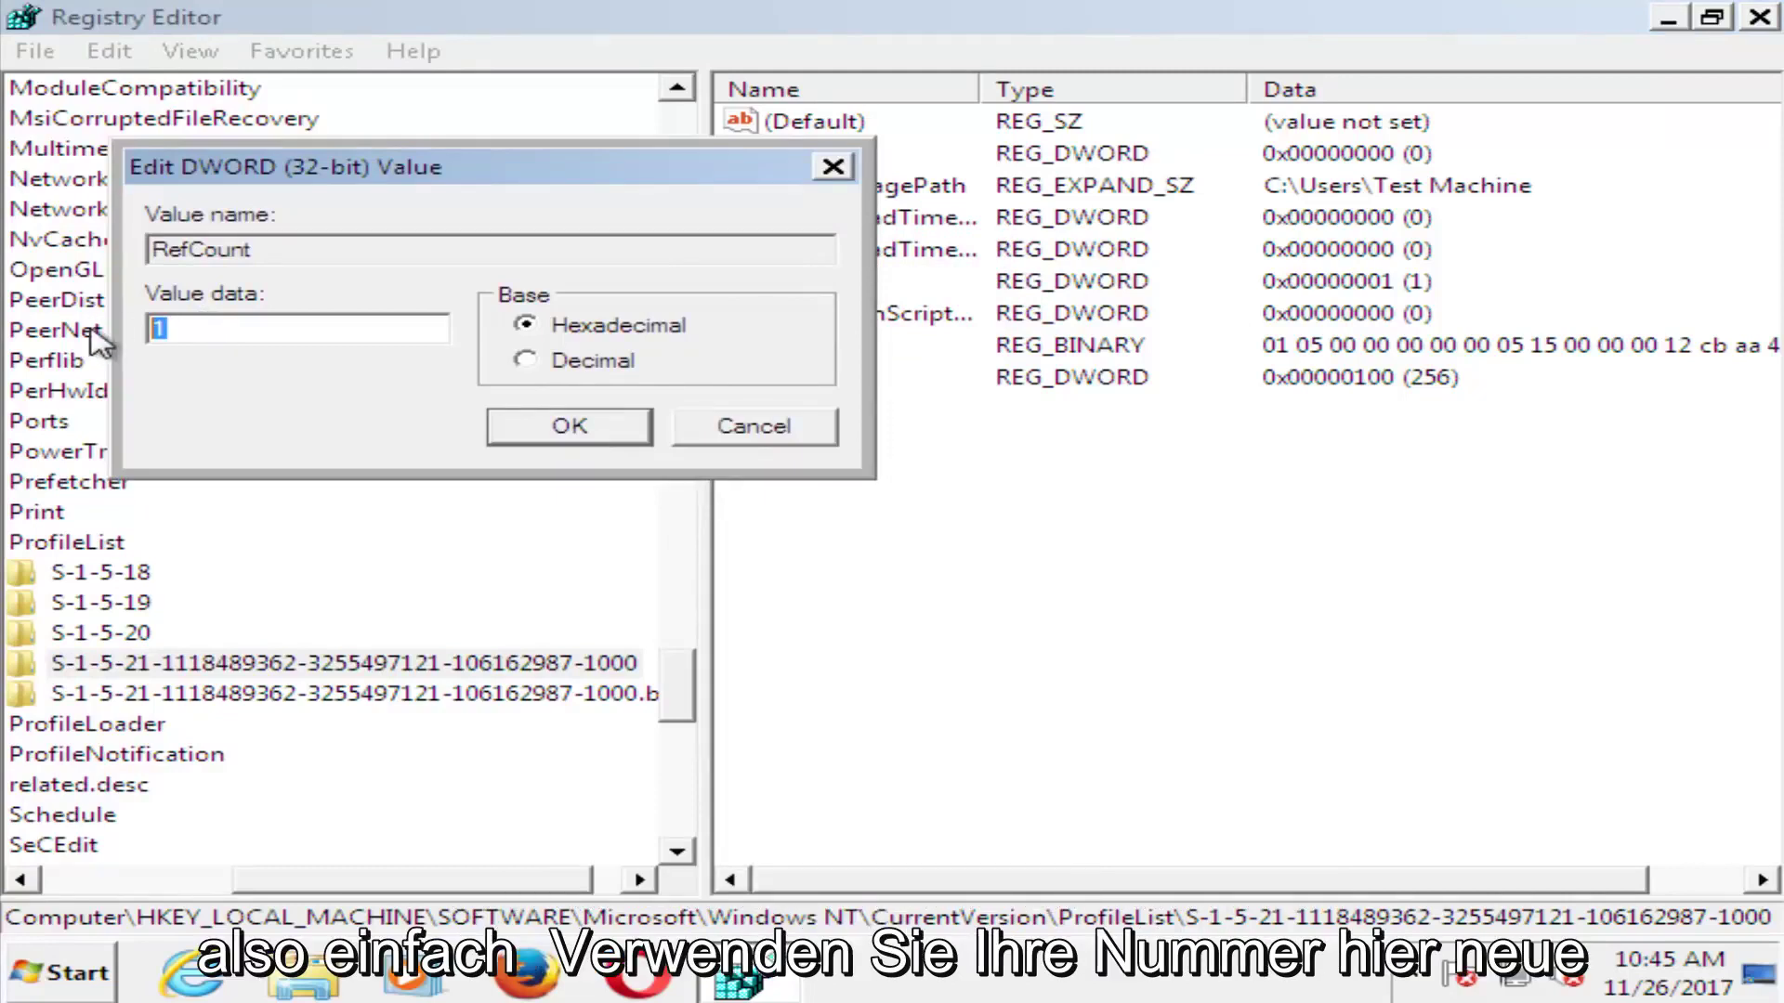
type("0")
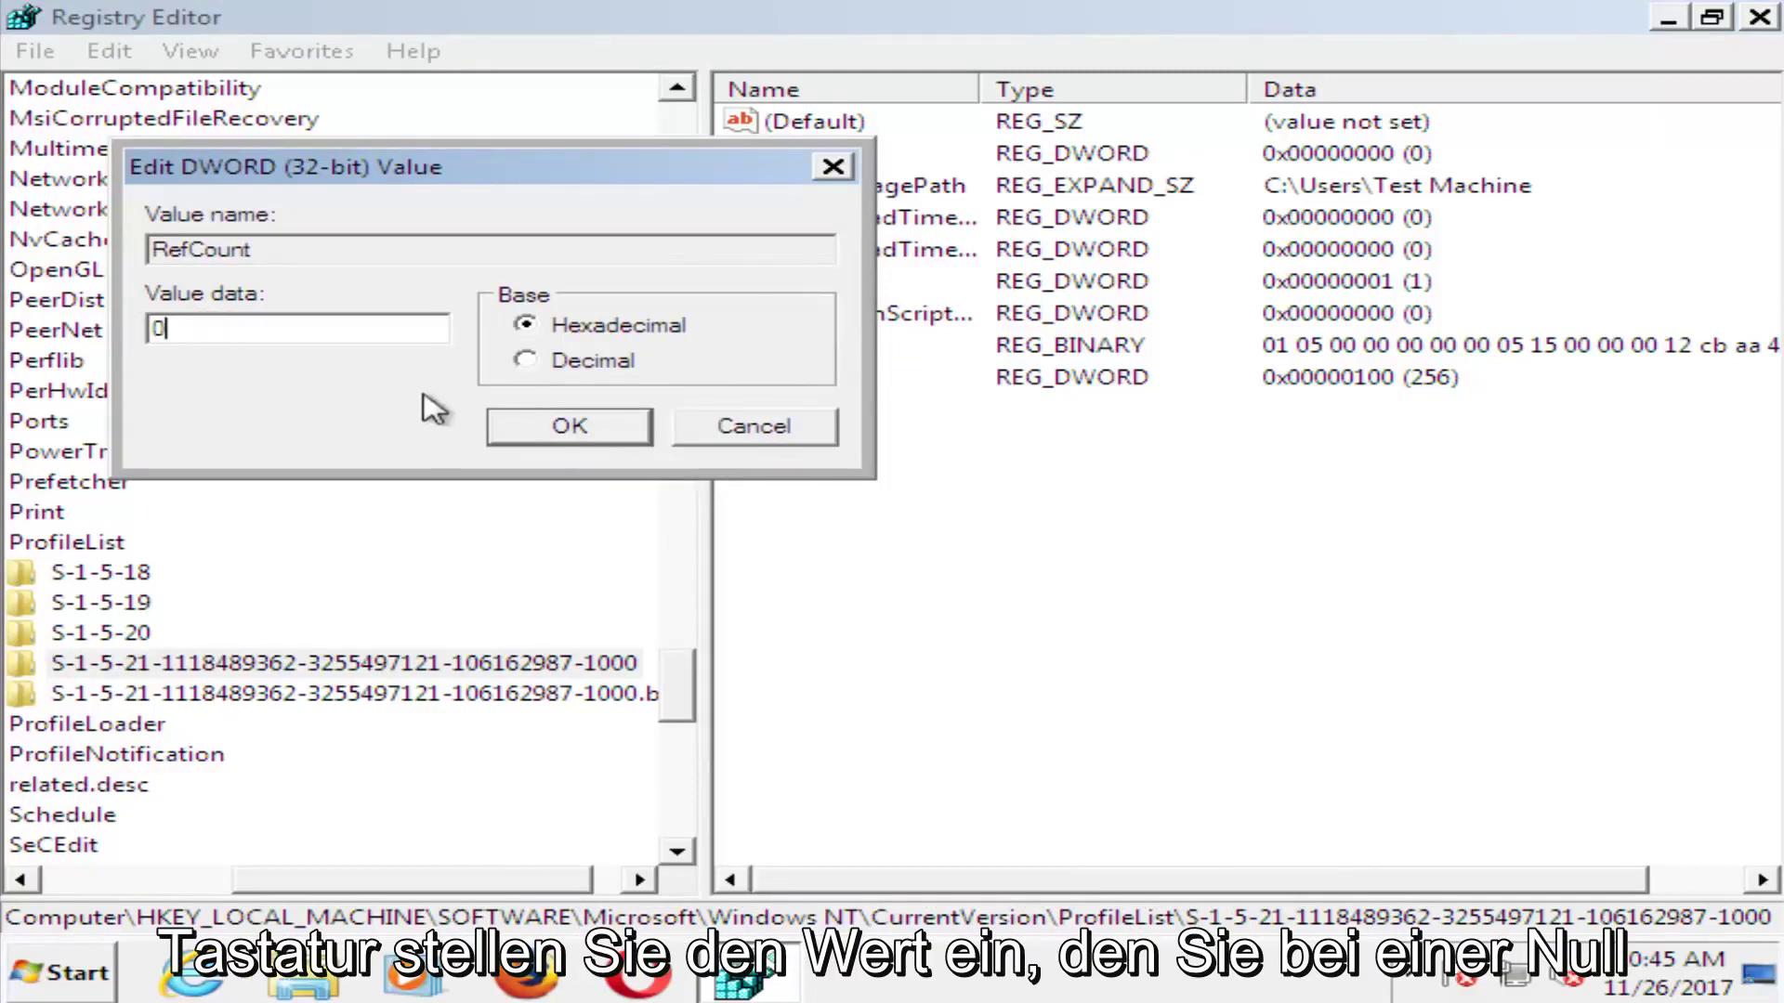
left_click(569, 429)
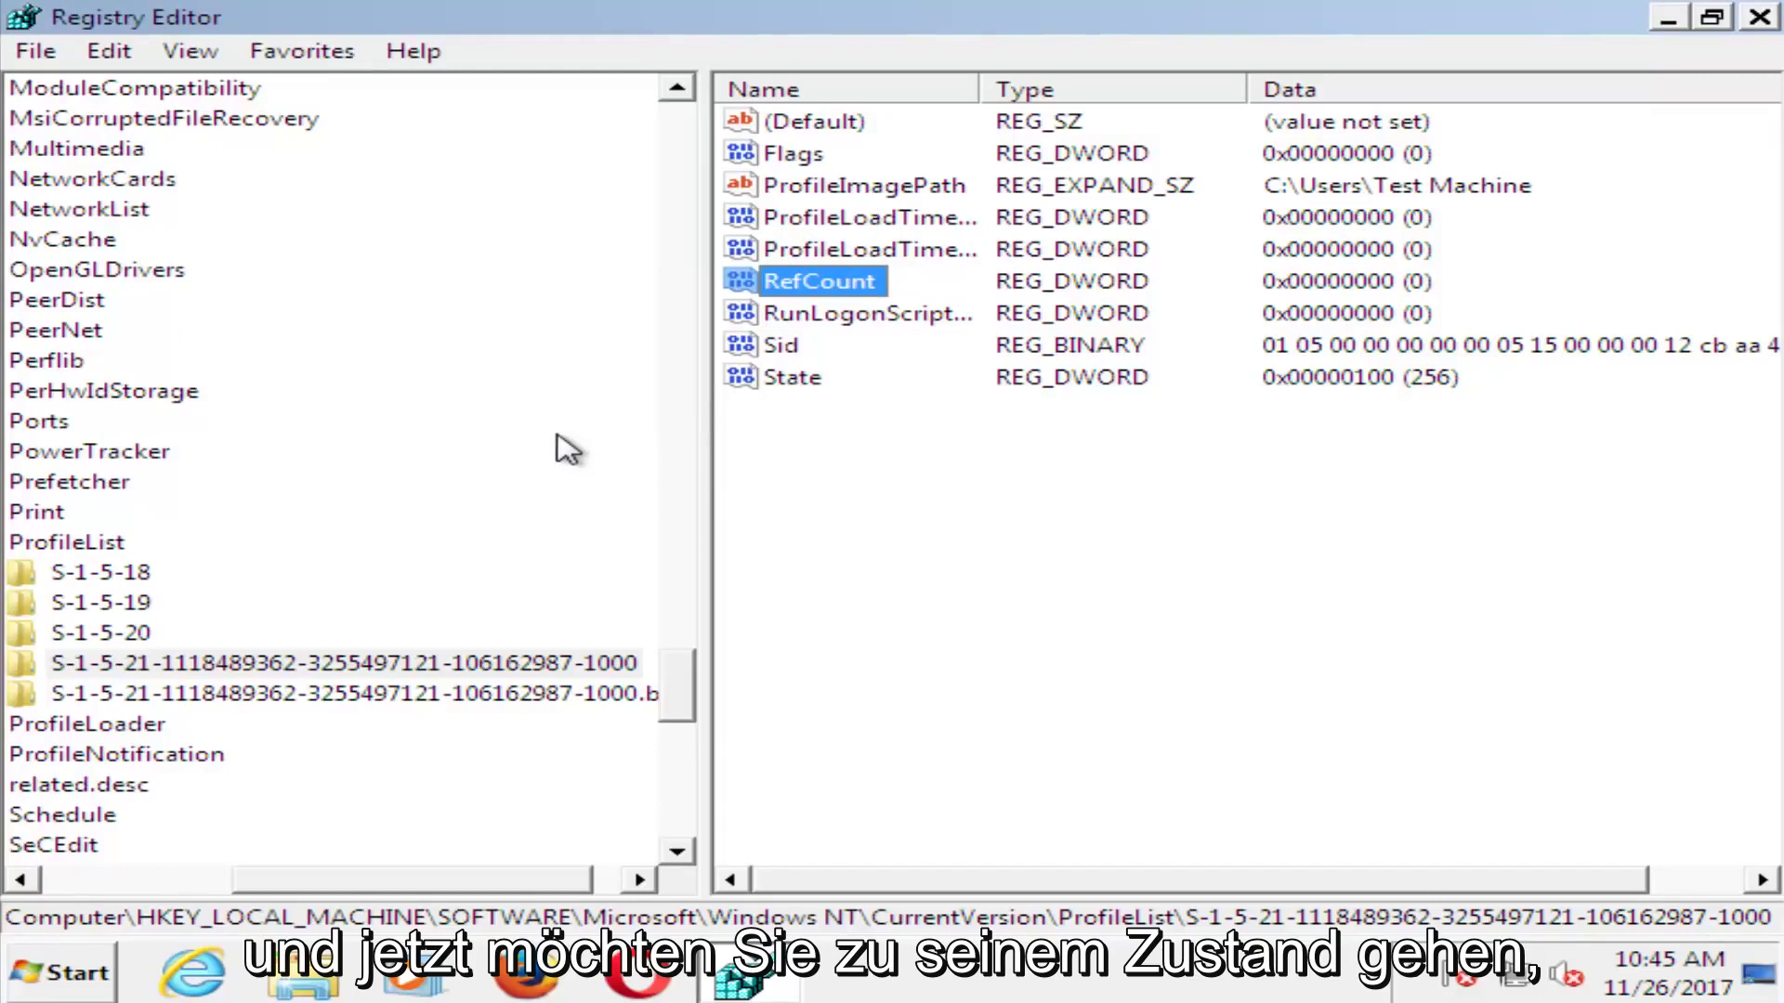
double_click(788, 379)
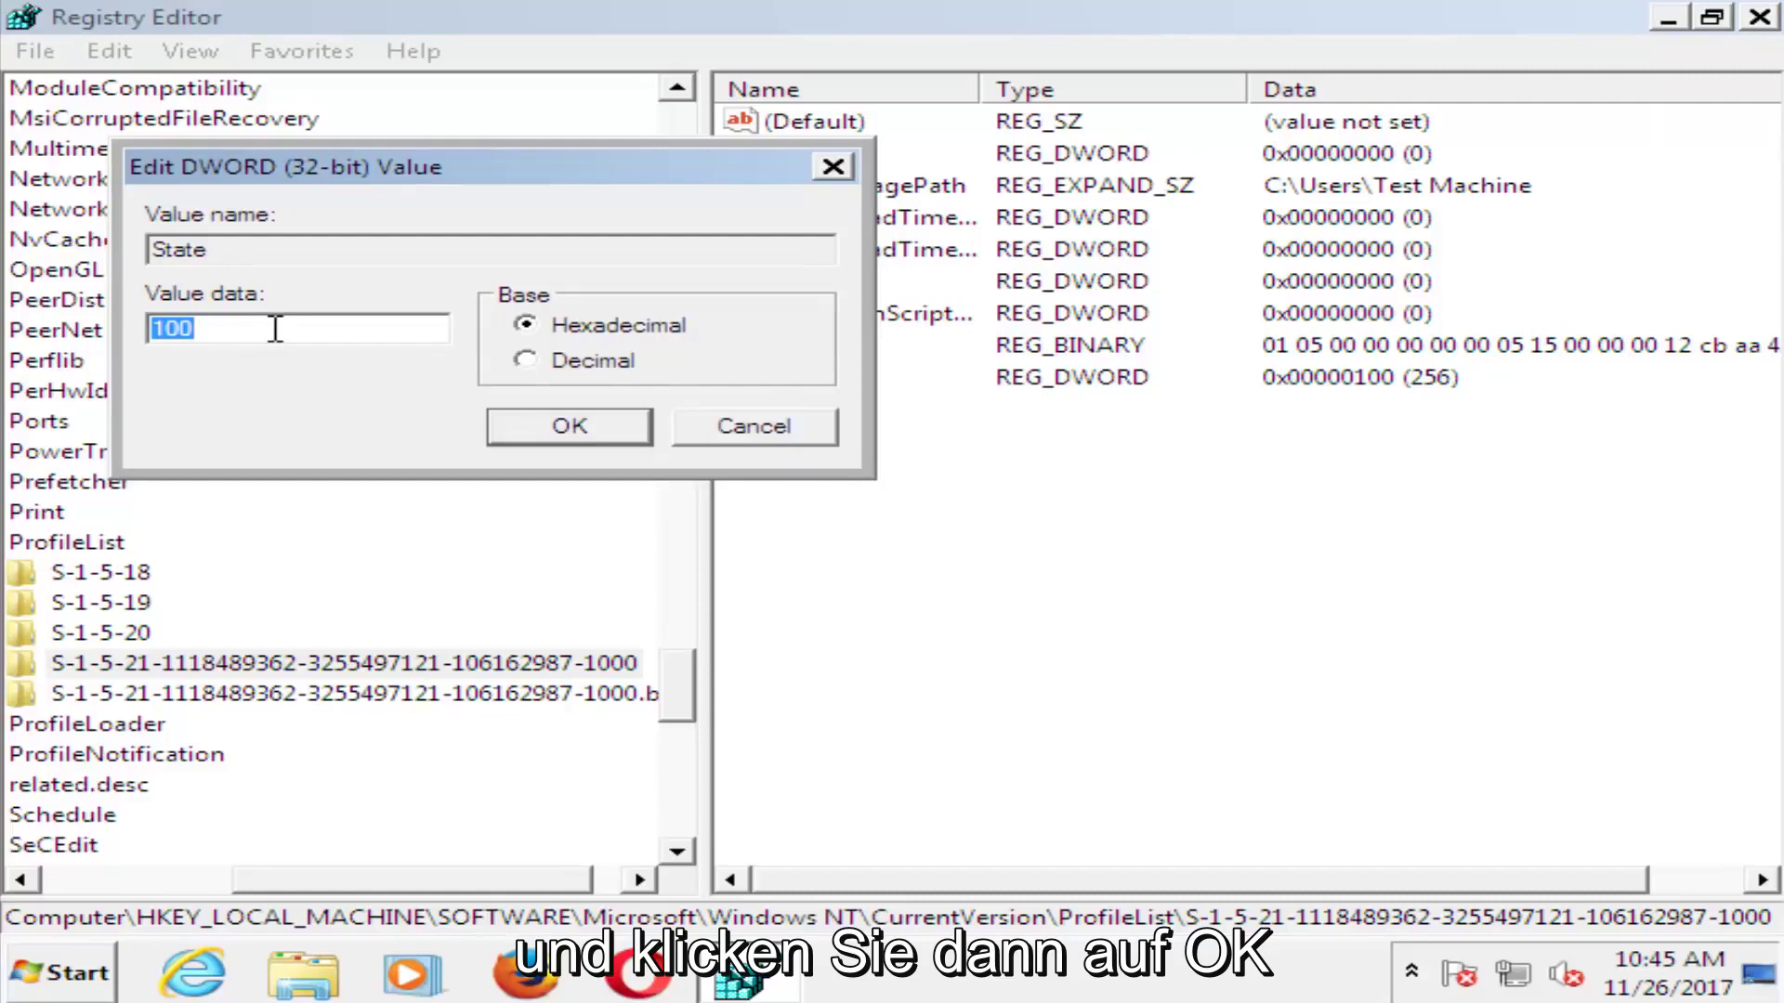
type("0")
left_click(546, 434)
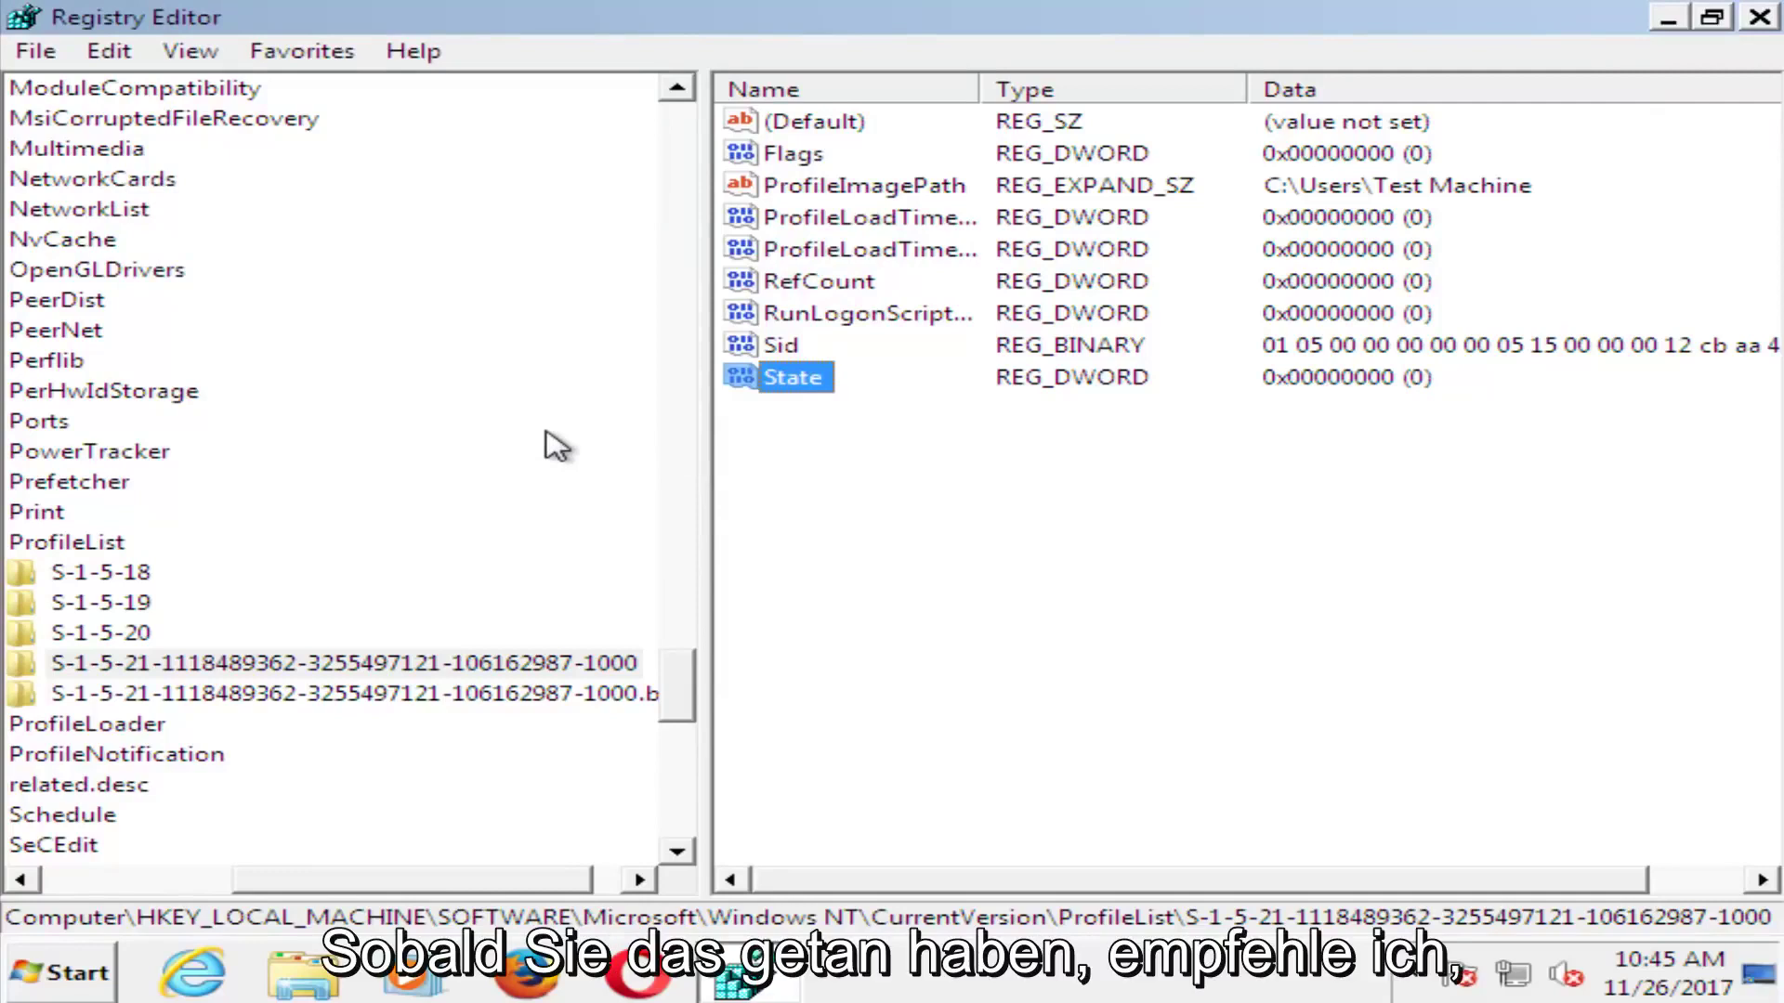
Close Registry Editor and choose Restart from the Start menu's power options.
left_click(1759, 16)
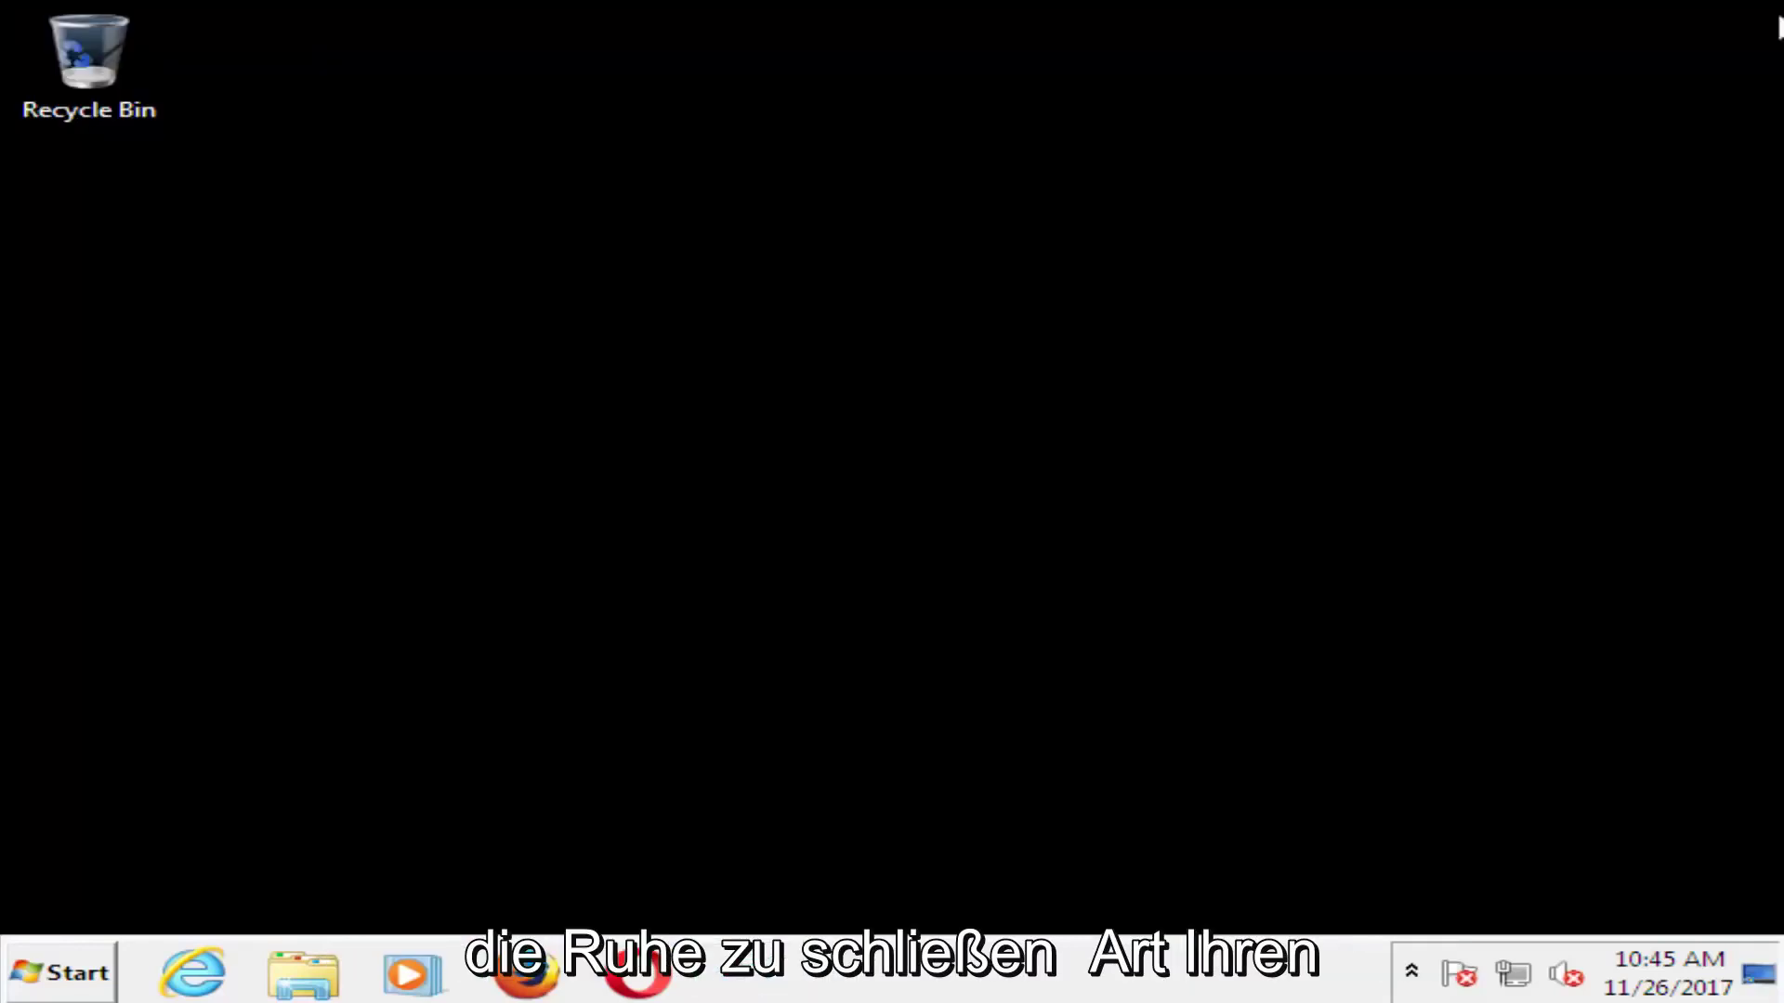
left_click(53, 972)
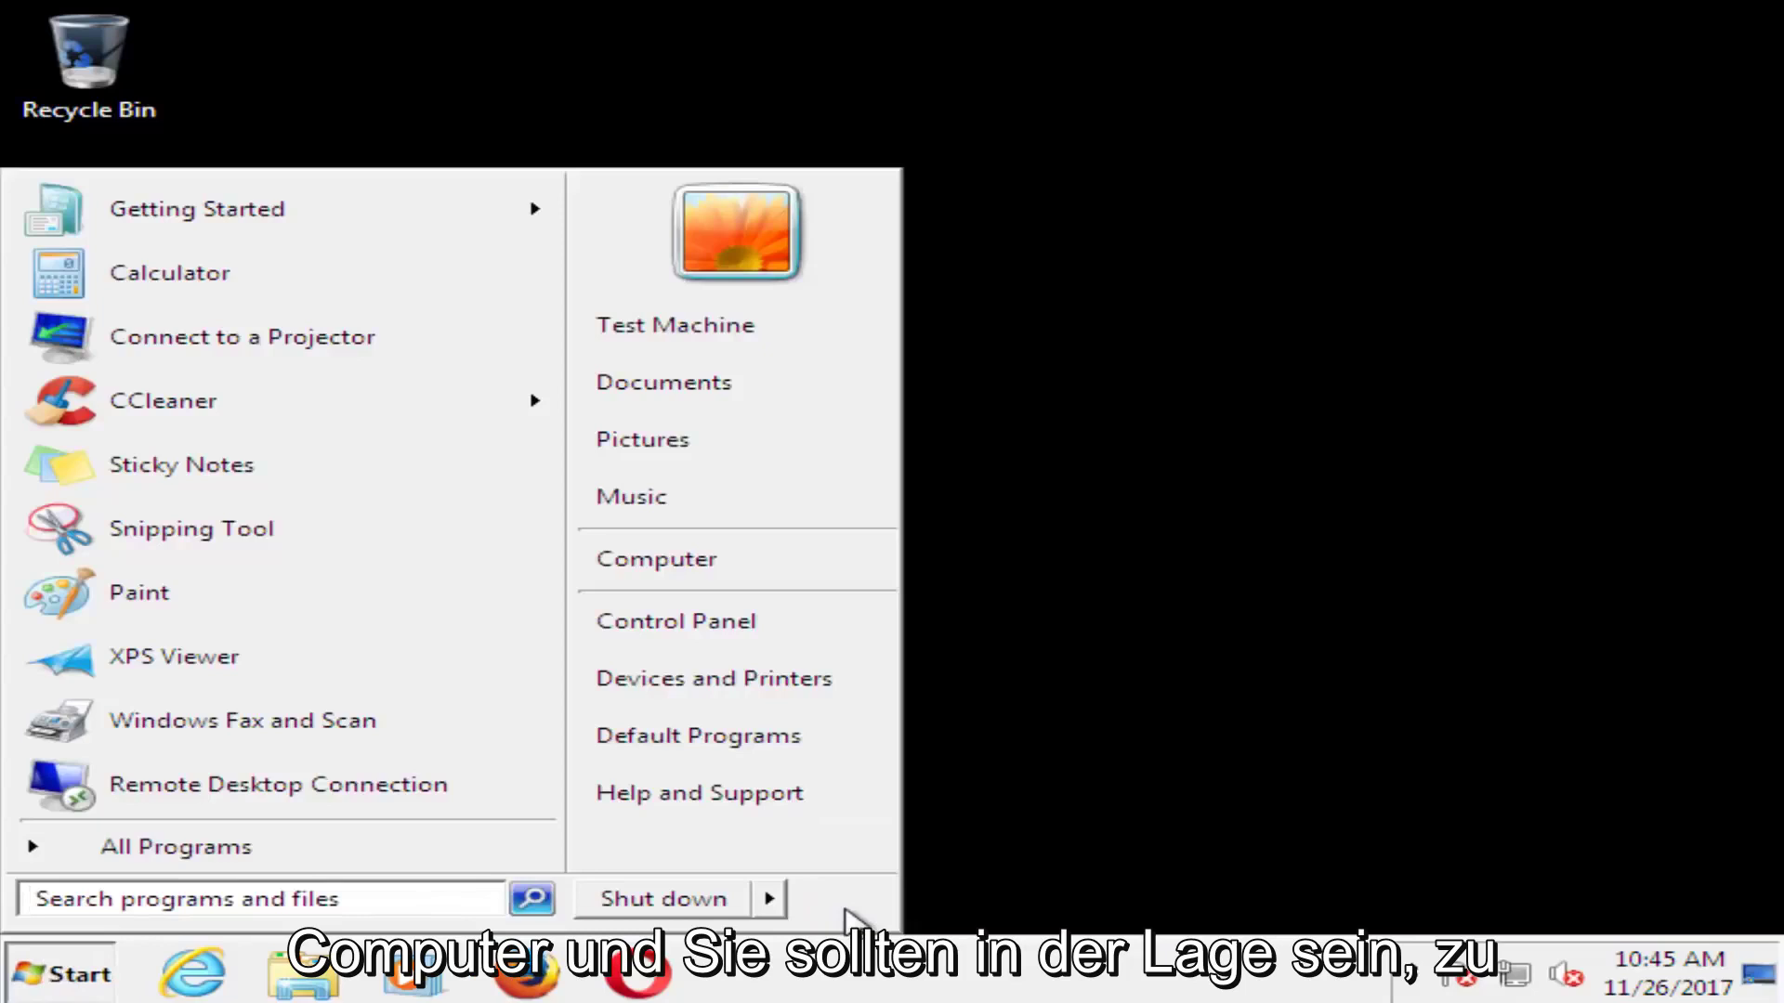
mouse_move(767, 899)
left_click(836, 903)
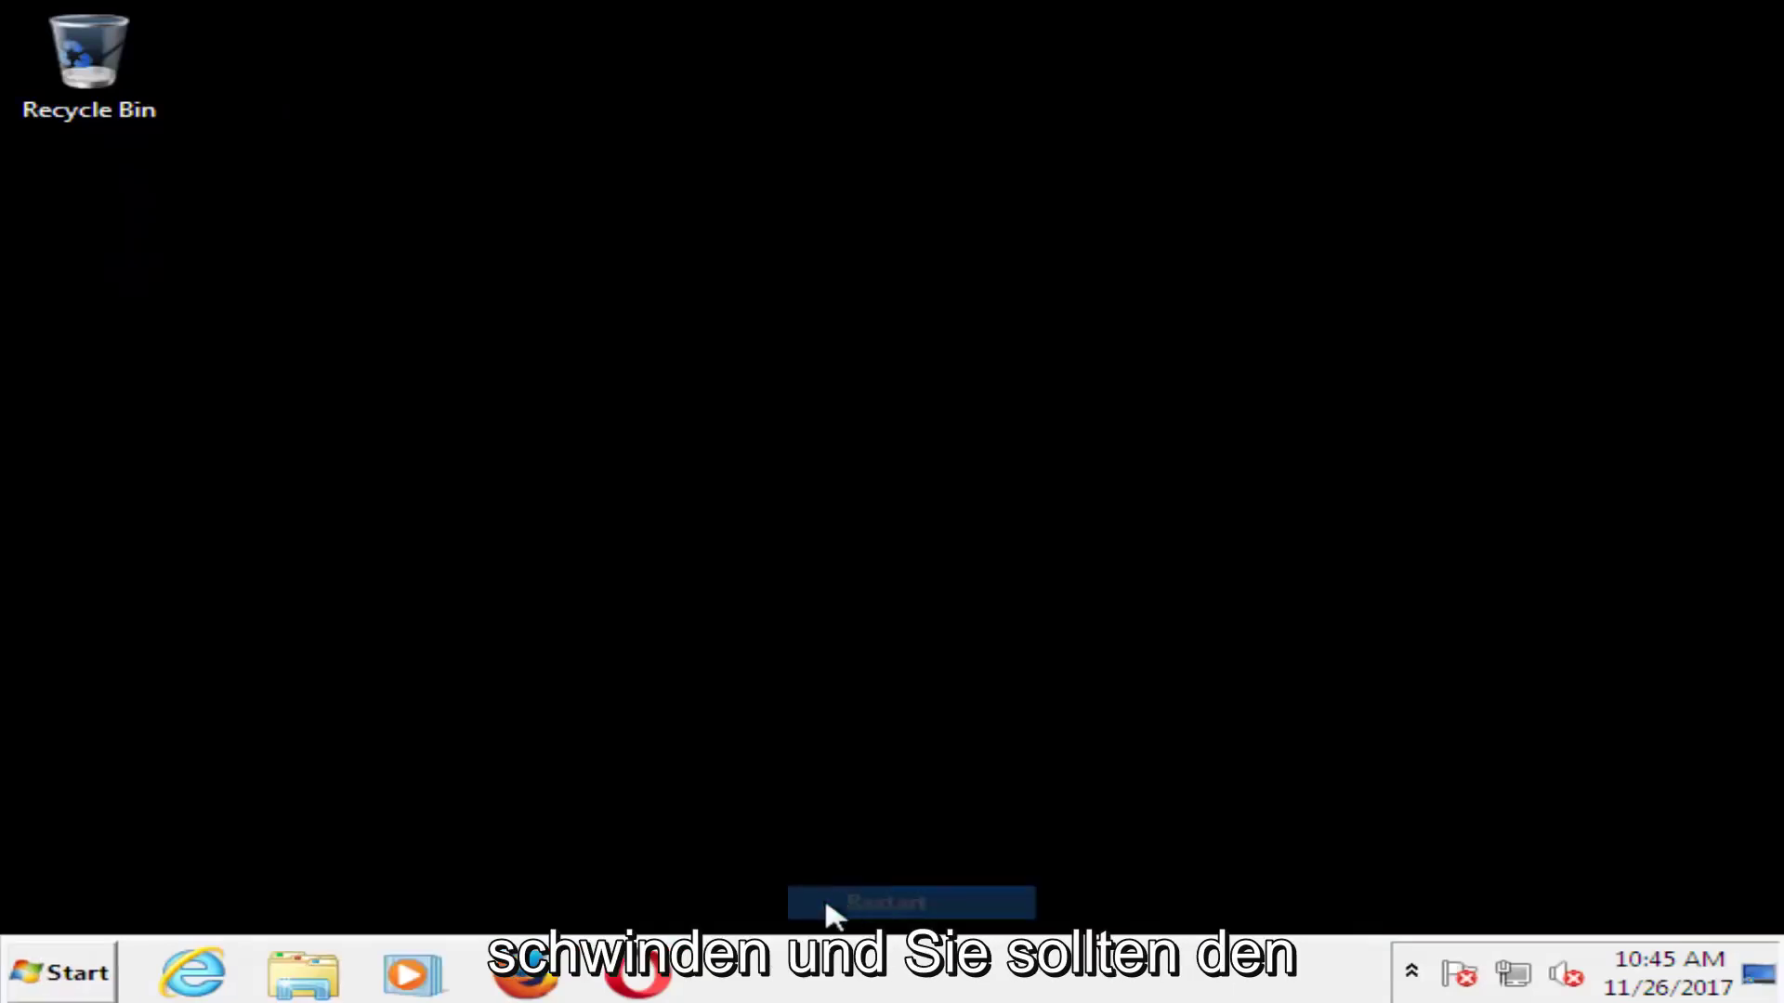